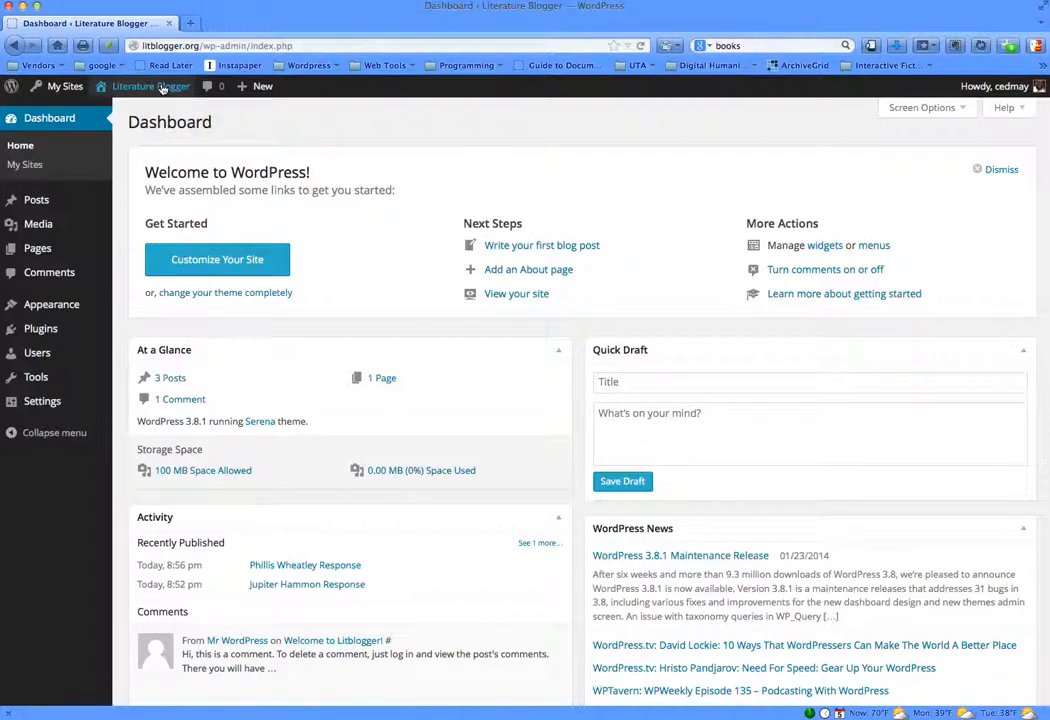
- View the public Literature Blogger site and return to its dashboard
{"action": "mouse_move", "coordinate": [135, 88]}
{"action": "left_click", "coordinate": [120, 112]}
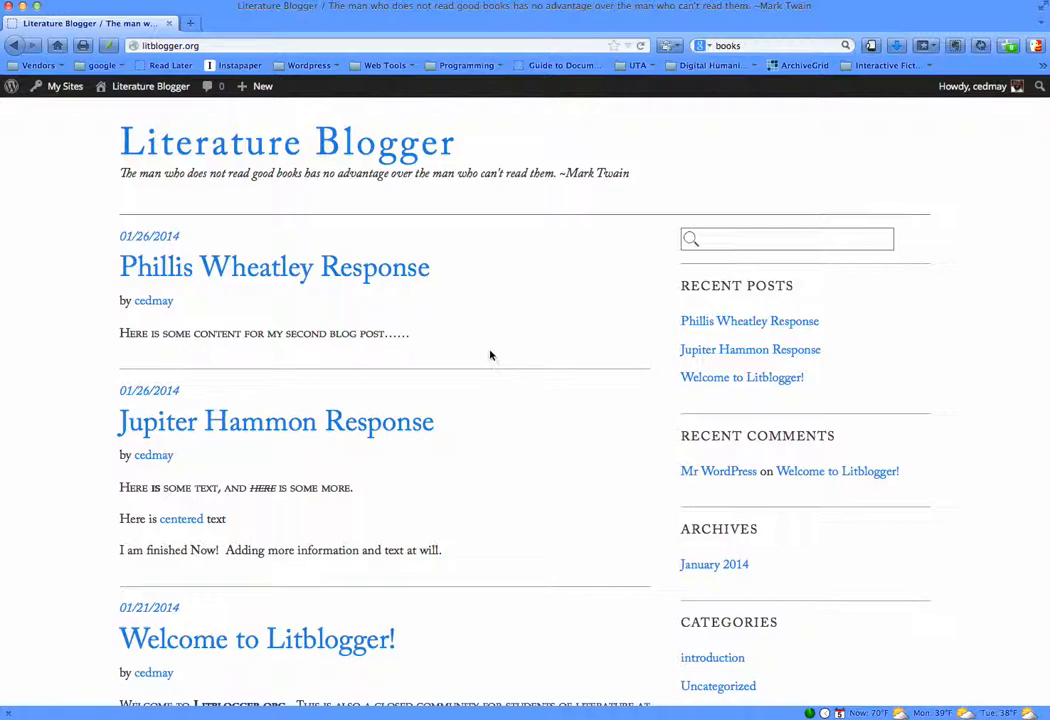
{"action": "mouse_move", "coordinate": [140, 86]}
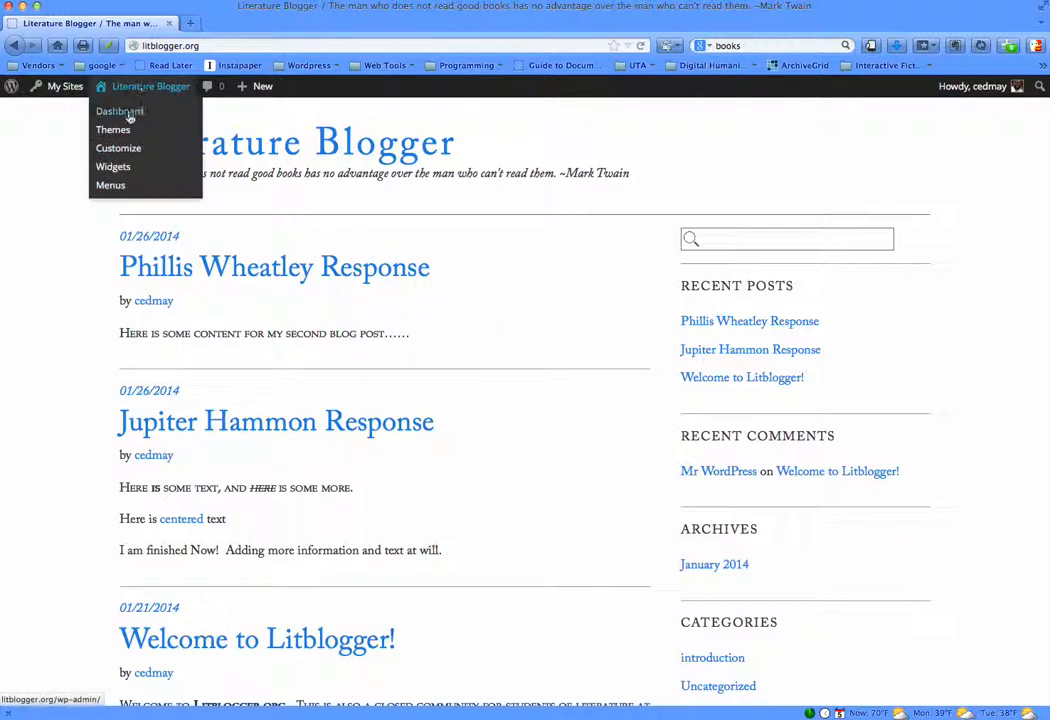
{"action": "left_click", "coordinate": [131, 119]}
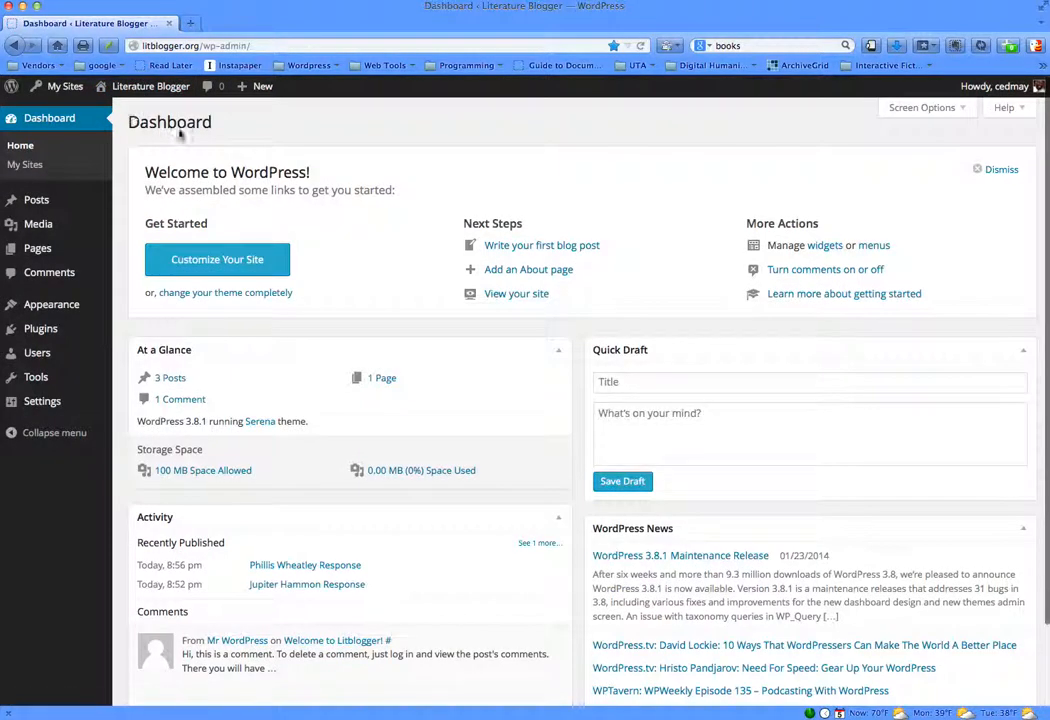
- Open the site customizer and view the details of the Serena theme
{"action": "left_click", "coordinate": [268, 264]}
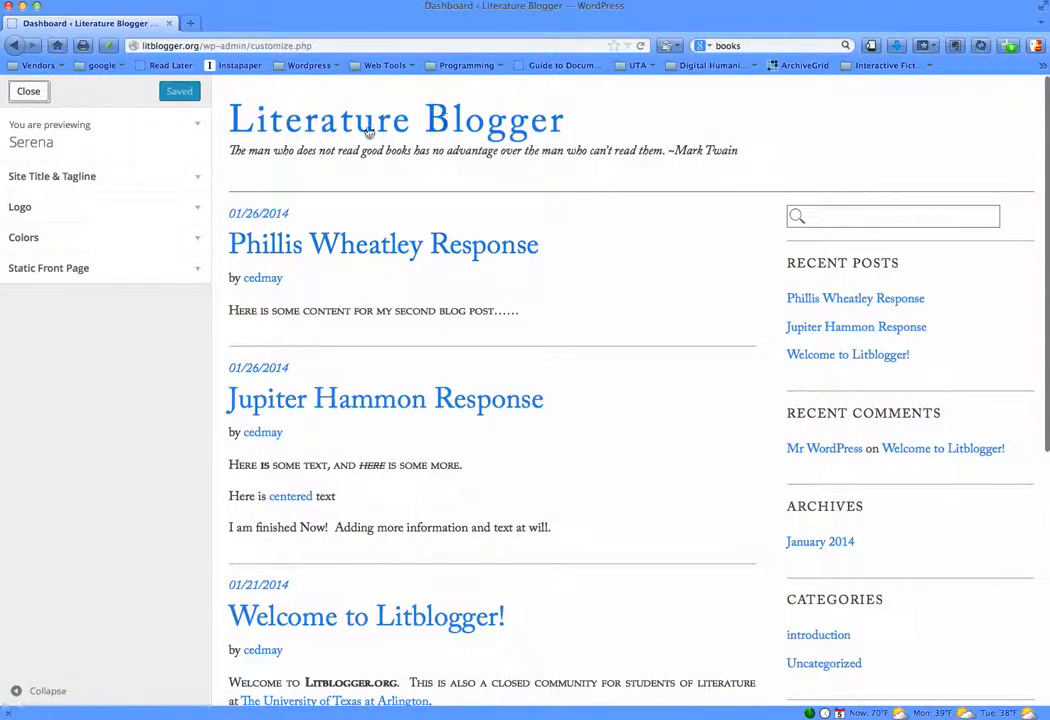
{"action": "left_click", "coordinate": [159, 124]}
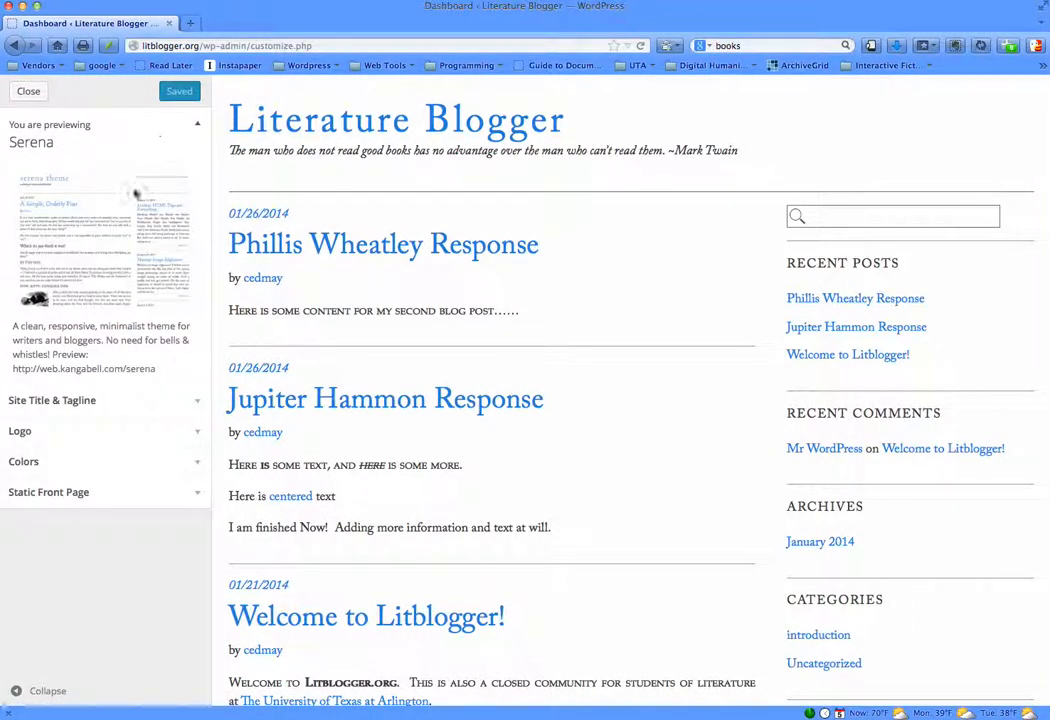
{"action": "left_click", "coordinate": [195, 122]}
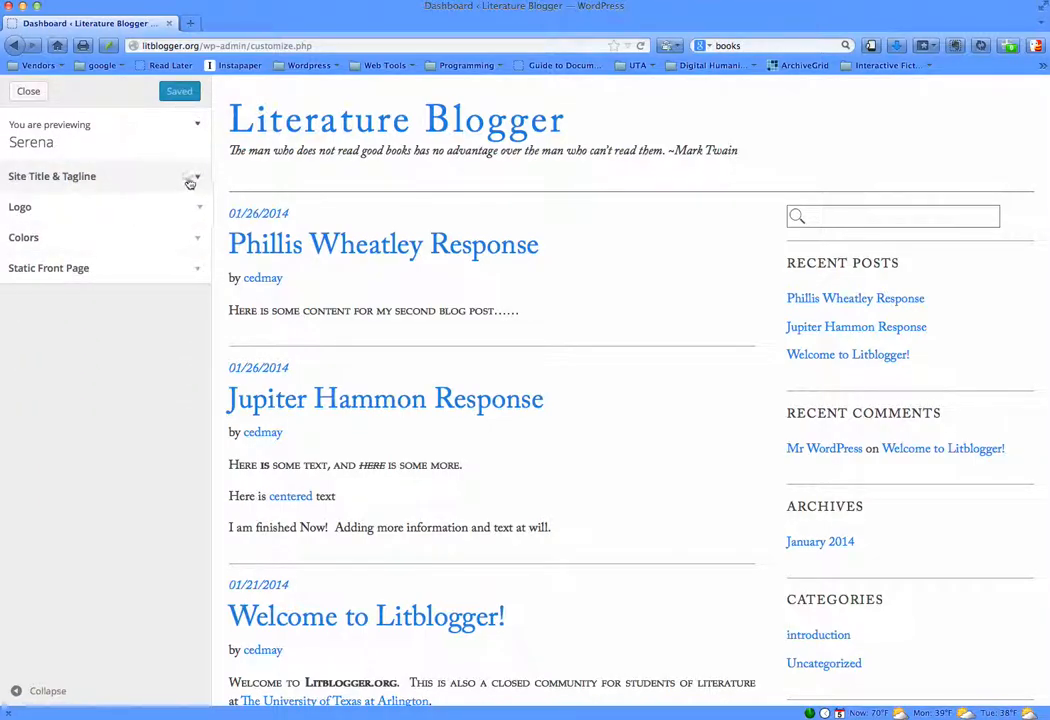
- Change the site title to "Blogger of Literature" in the customizer
{"action": "left_click", "coordinate": [188, 180]}
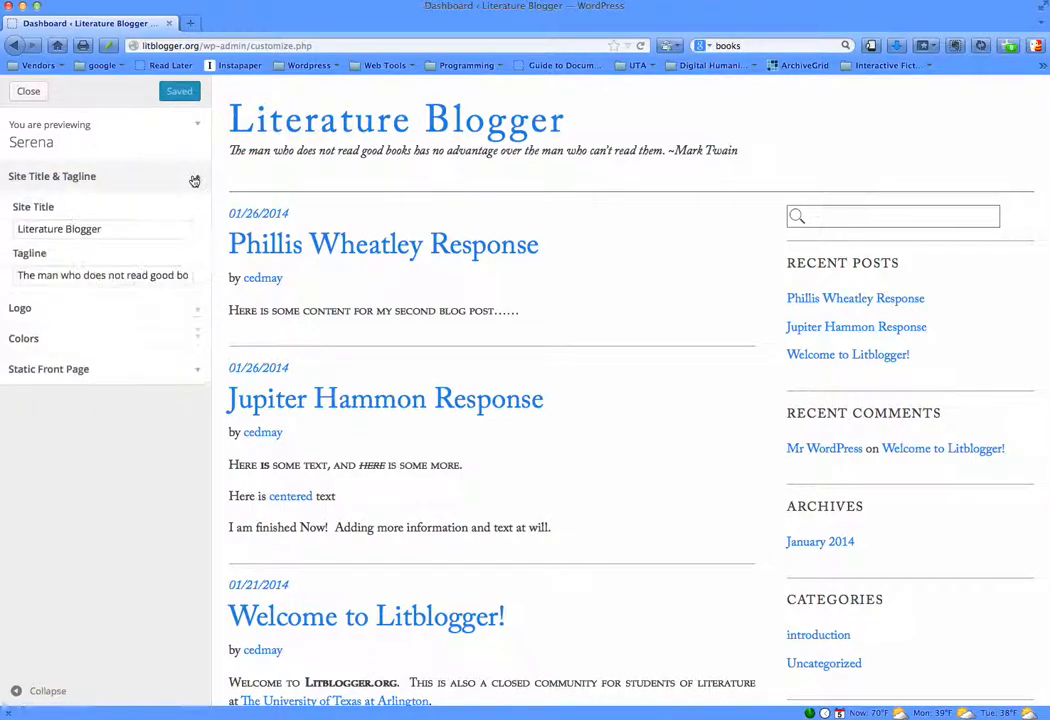
{"action": "left_click", "coordinate": [134, 233]}
{"action": "key", "text": "BackSpace"}
{"action": "key", "text": "BackSpace"}
{"action": "key", "text": "BackSpace"}
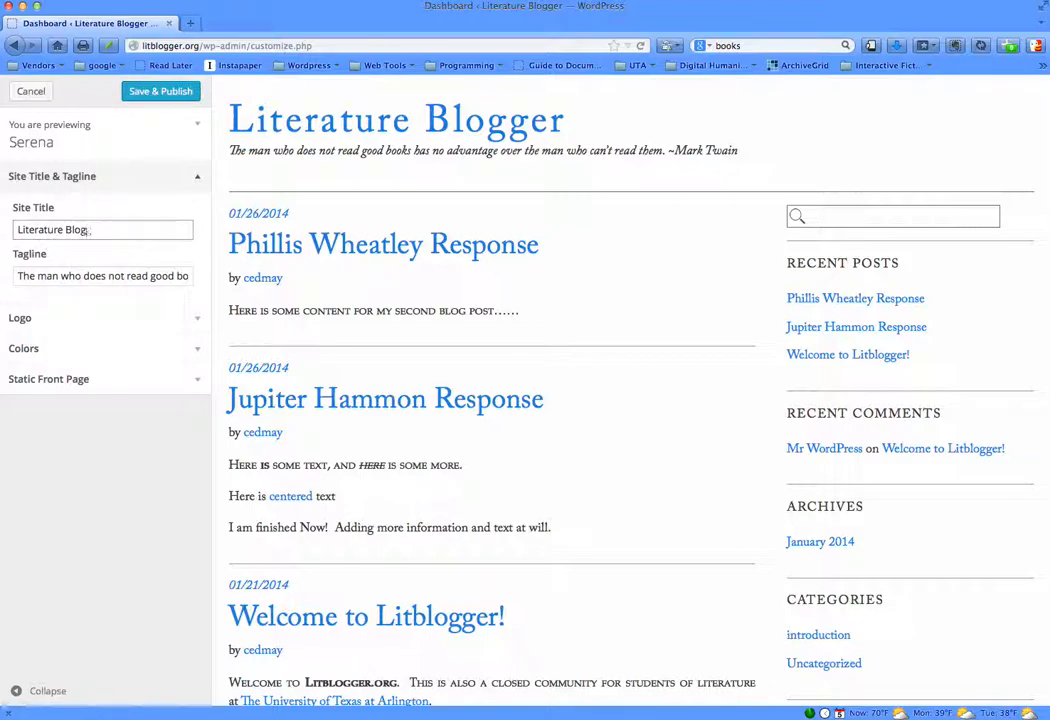
{"action": "key", "text": "BackSpace"}
{"action": "key", "text": "BackSpace"}
{"action": "key", "text": "BackSpace"}
{"action": "key", "text": "BackSpace"}
{"action": "type", "text": "Blogger of"}
- Replace the tagline with "Anything You Want"
{"action": "left_click", "coordinate": [107, 276]}
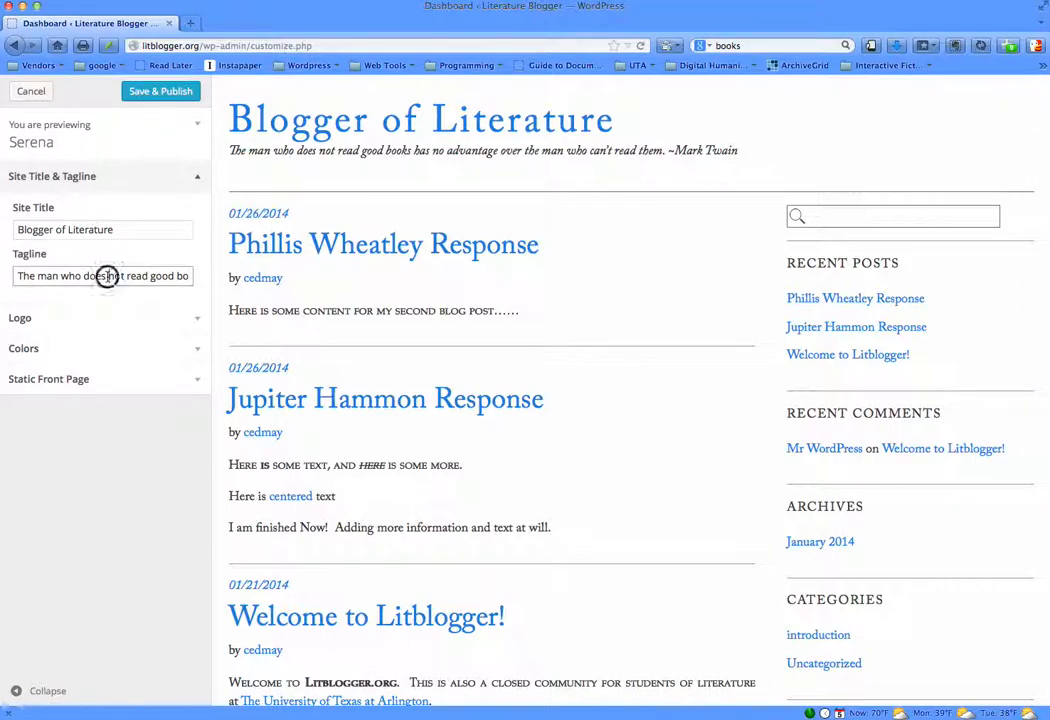
{"action": "triple_click", "coordinate": [107, 276]}
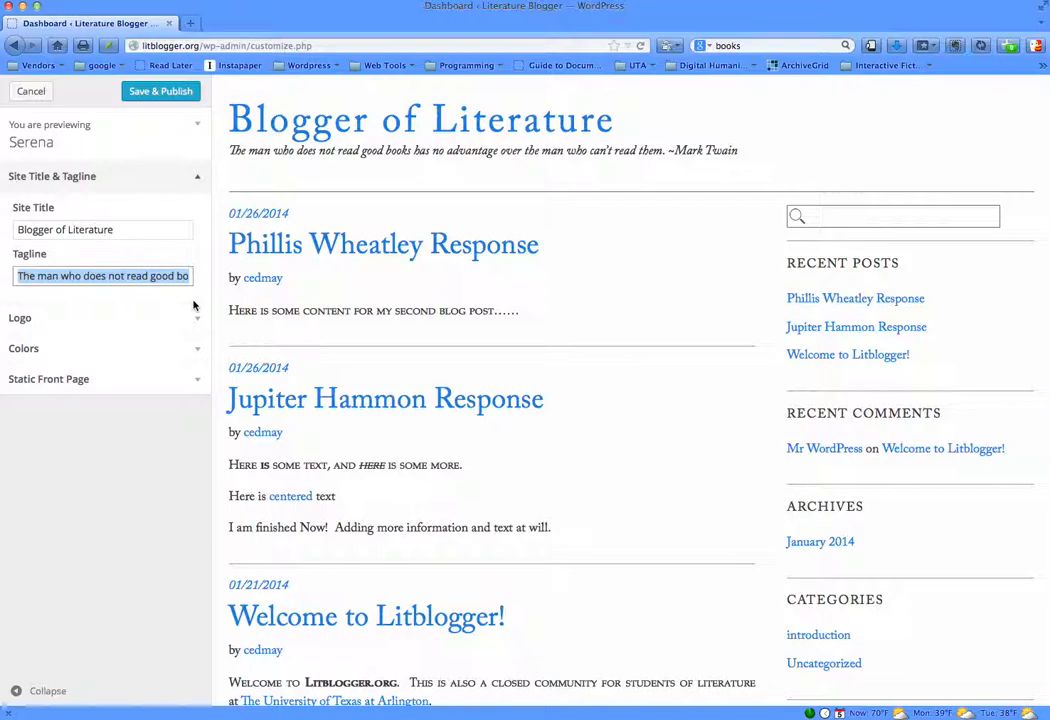
{"action": "type", "text": "Anything you Want"}
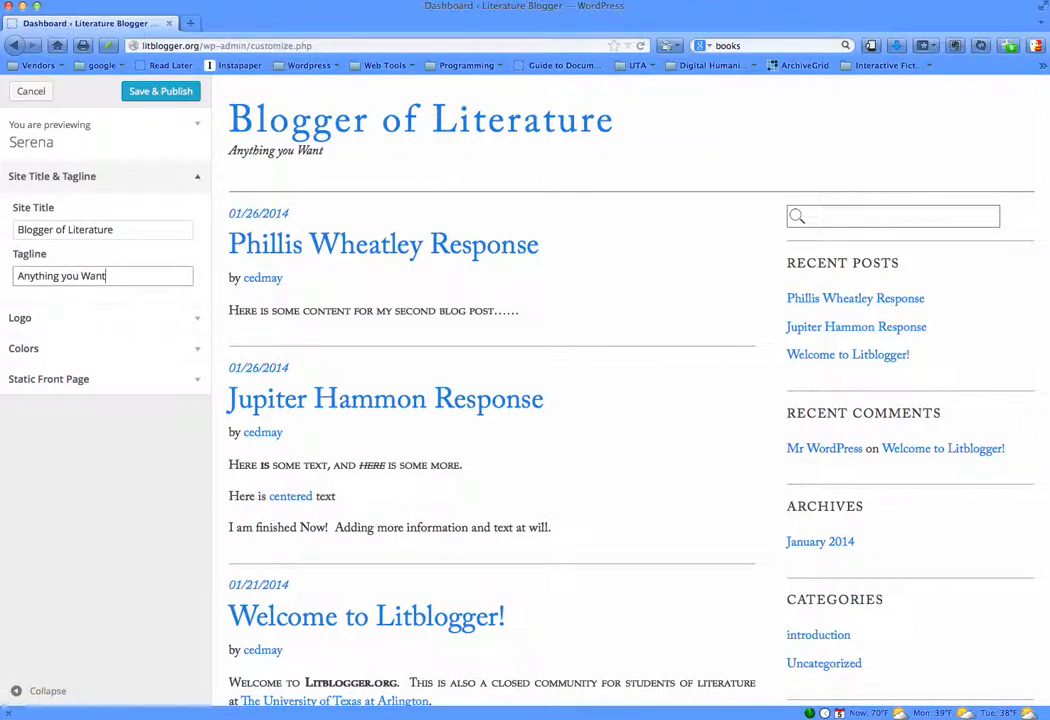
{"action": "left_click", "coordinate": [64, 276]}
{"action": "key", "text": "BackSpace"}
{"action": "type", "text": "Y"}
- Look at the logo upload options and the file chooser, closing them without selecting an image
{"action": "left_click", "coordinate": [167, 320]}
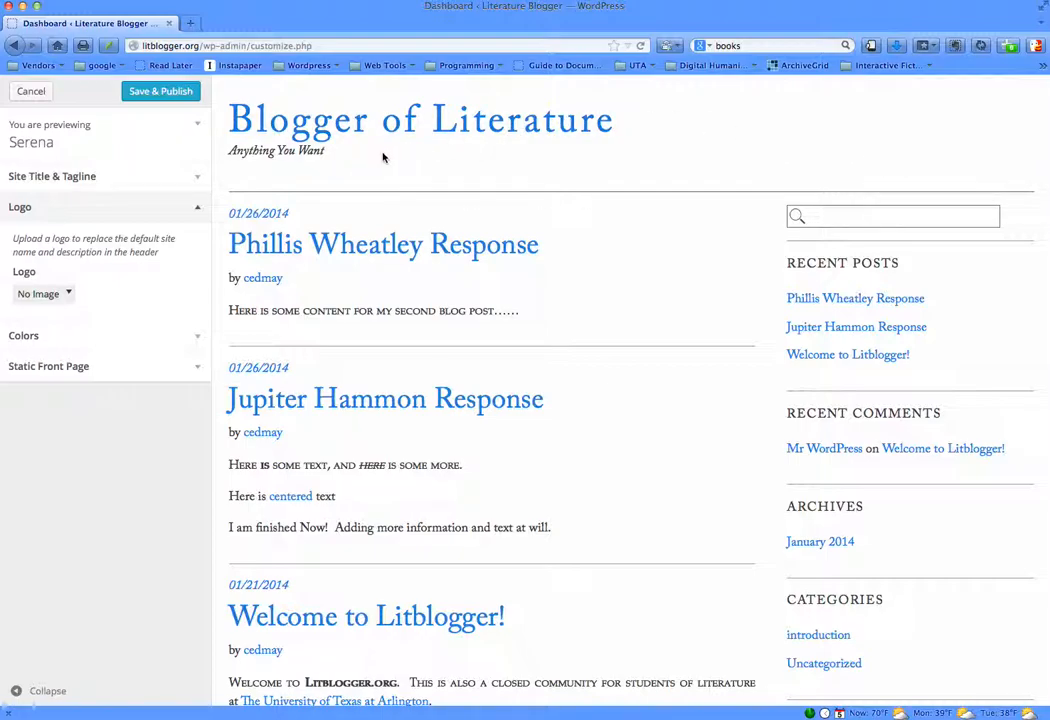
{"action": "left_click", "coordinate": [70, 294]}
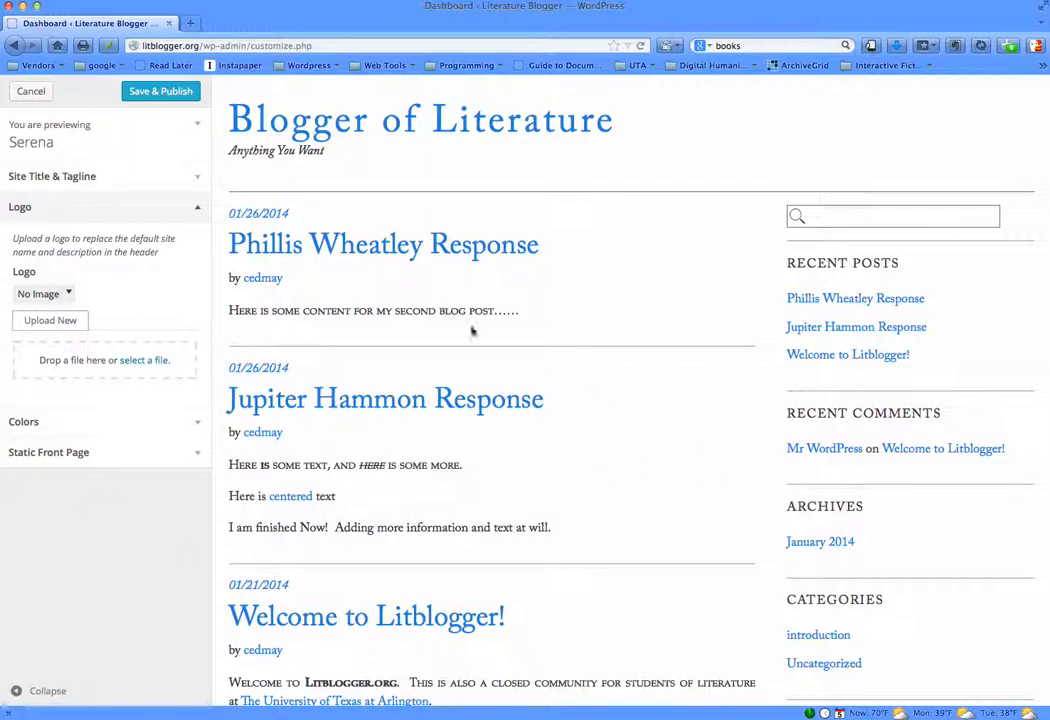
{"action": "left_click", "coordinate": [145, 366]}
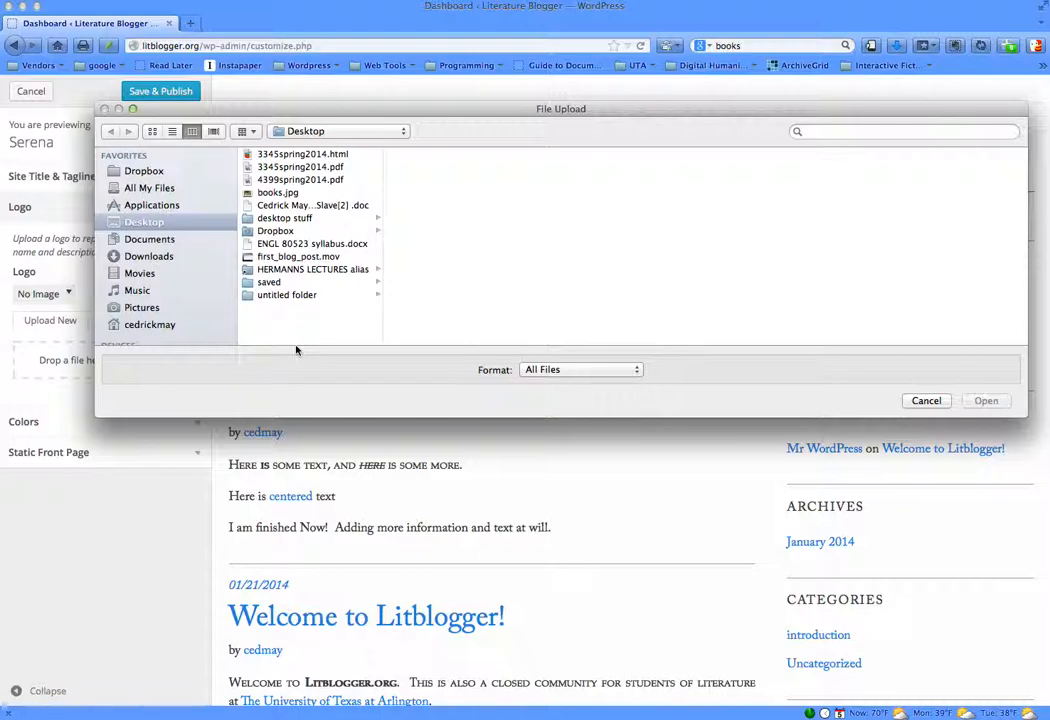
{"action": "left_click", "coordinate": [926, 400]}
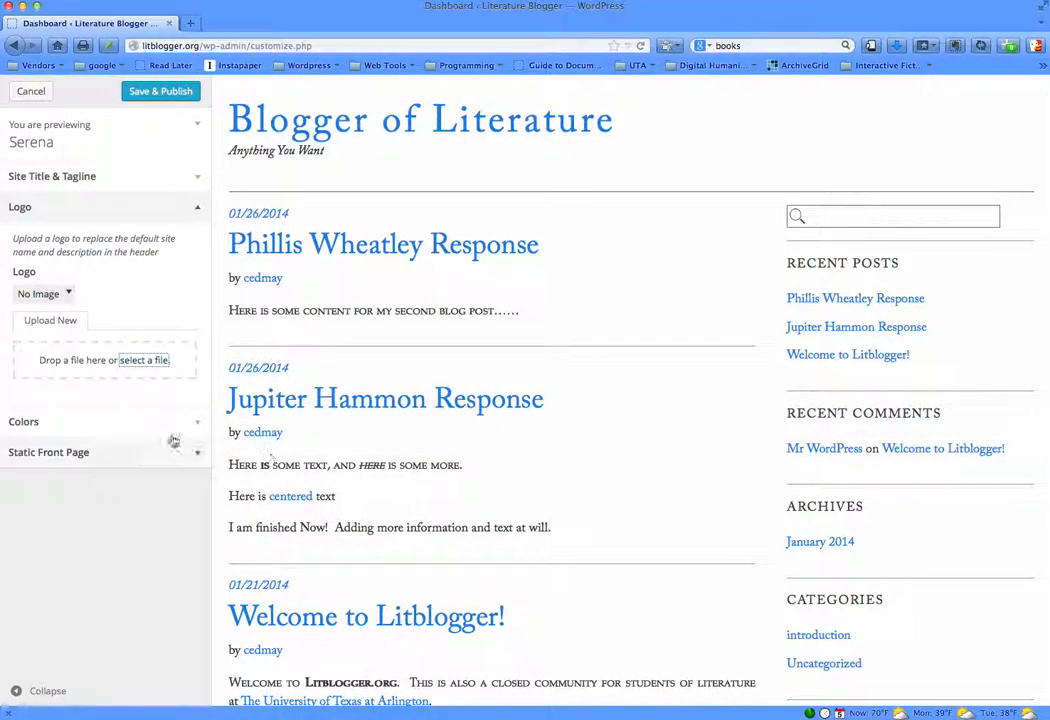
{"action": "left_click", "coordinate": [68, 293]}
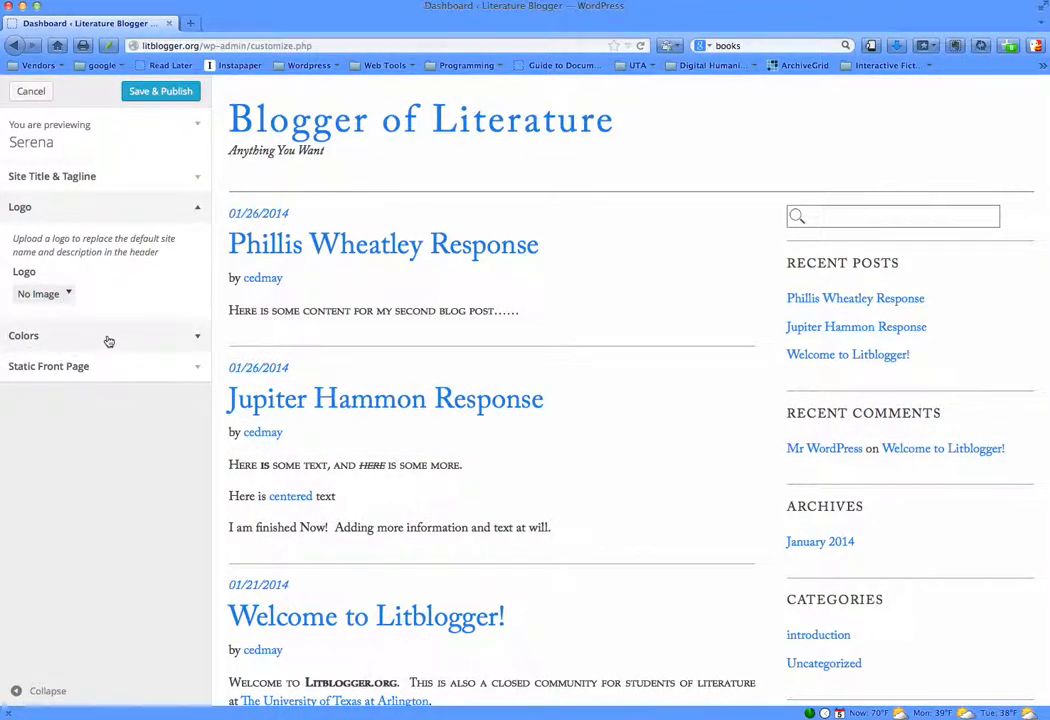
- Try lighter and darker blues for the highlight color and set it to the red #d1304a
{"action": "left_click", "coordinate": [193, 338]}
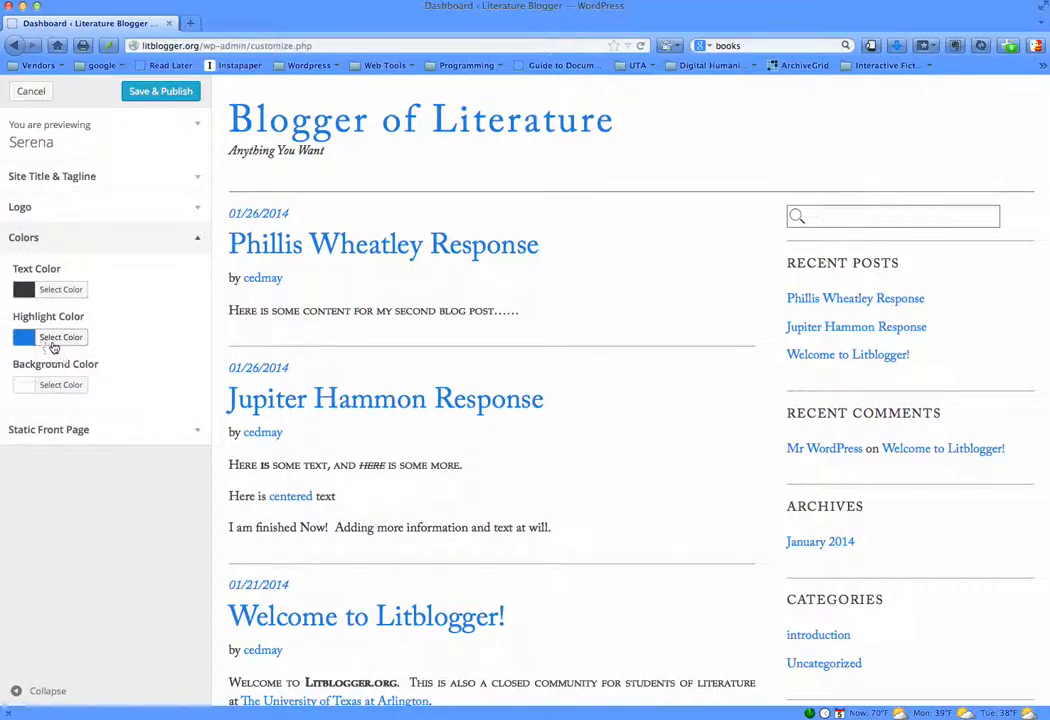
{"action": "left_click", "coordinate": [57, 340]}
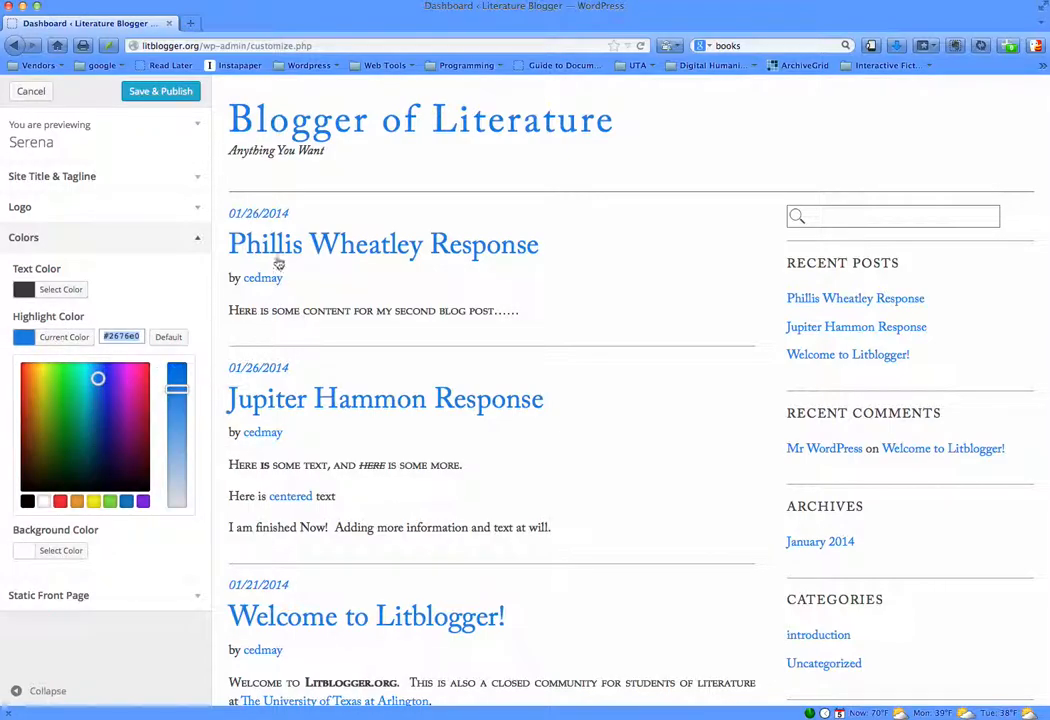
{"action": "left_click", "coordinate": [178, 392]}
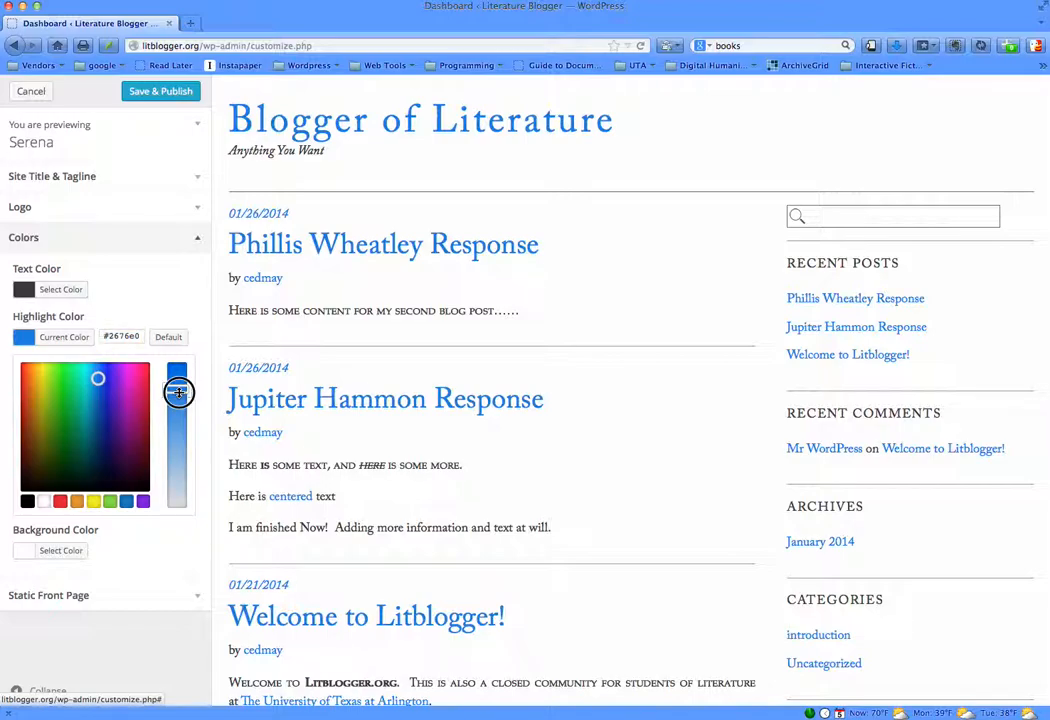
{"action": "left_click_drag", "start_coordinate": [178, 392], "coordinate": [174, 474]}
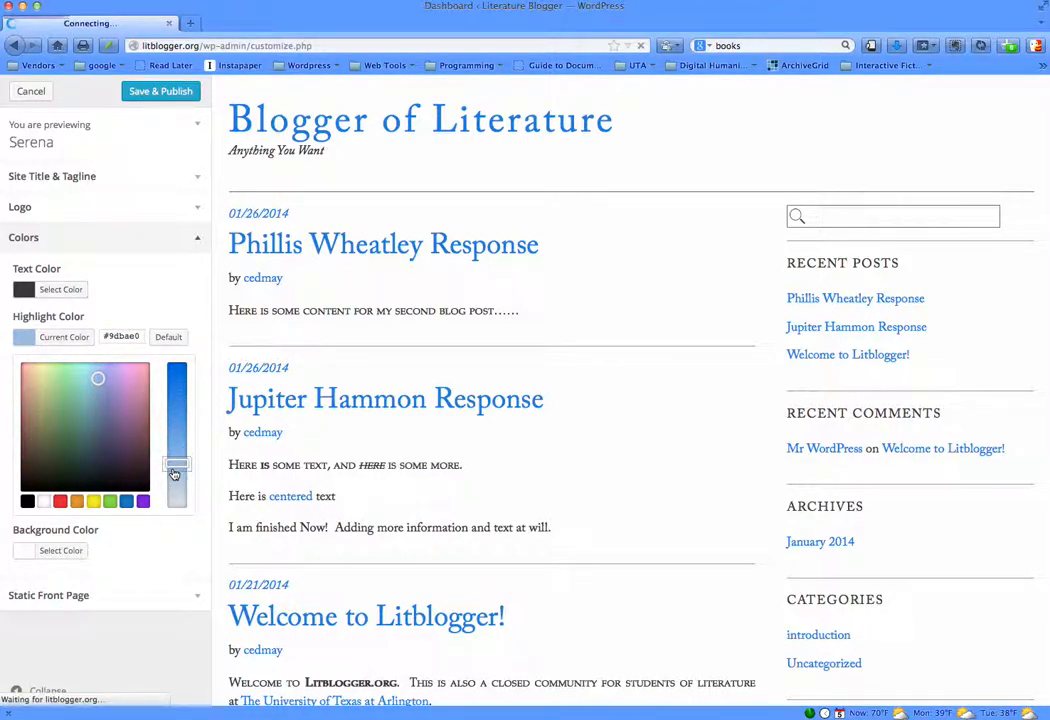
{"action": "left_click_drag", "start_coordinate": [172, 472], "coordinate": [180, 398]}
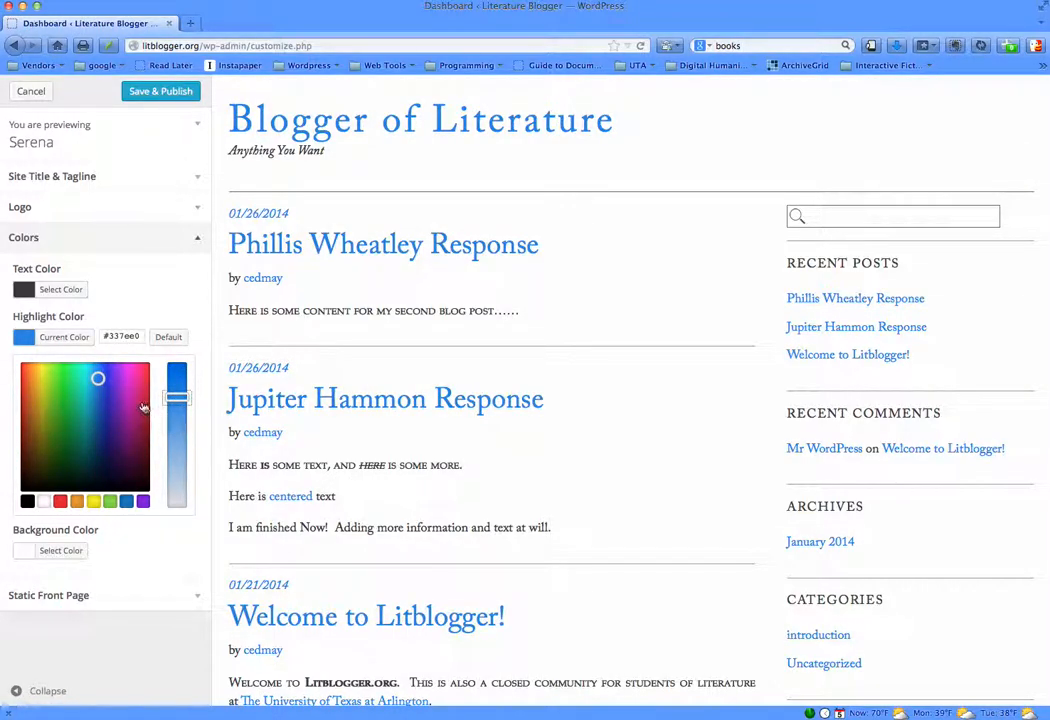
{"action": "left_click", "coordinate": [145, 384]}
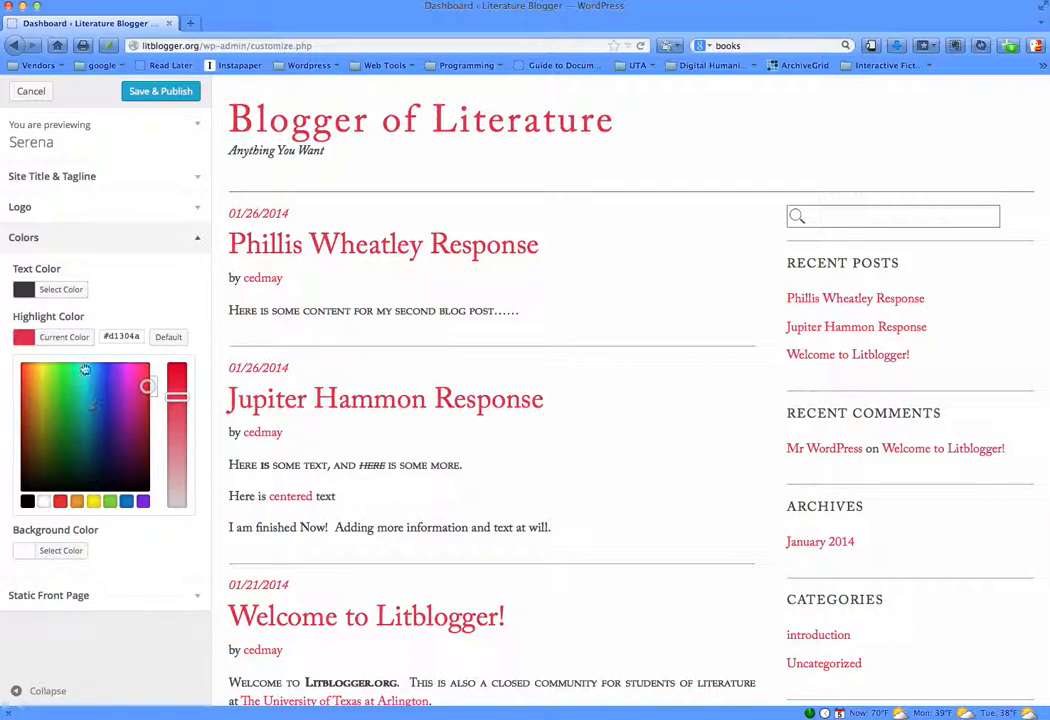
- Check the static front page options and leave the customizer without saving the changes
{"action": "left_click", "coordinate": [132, 597]}
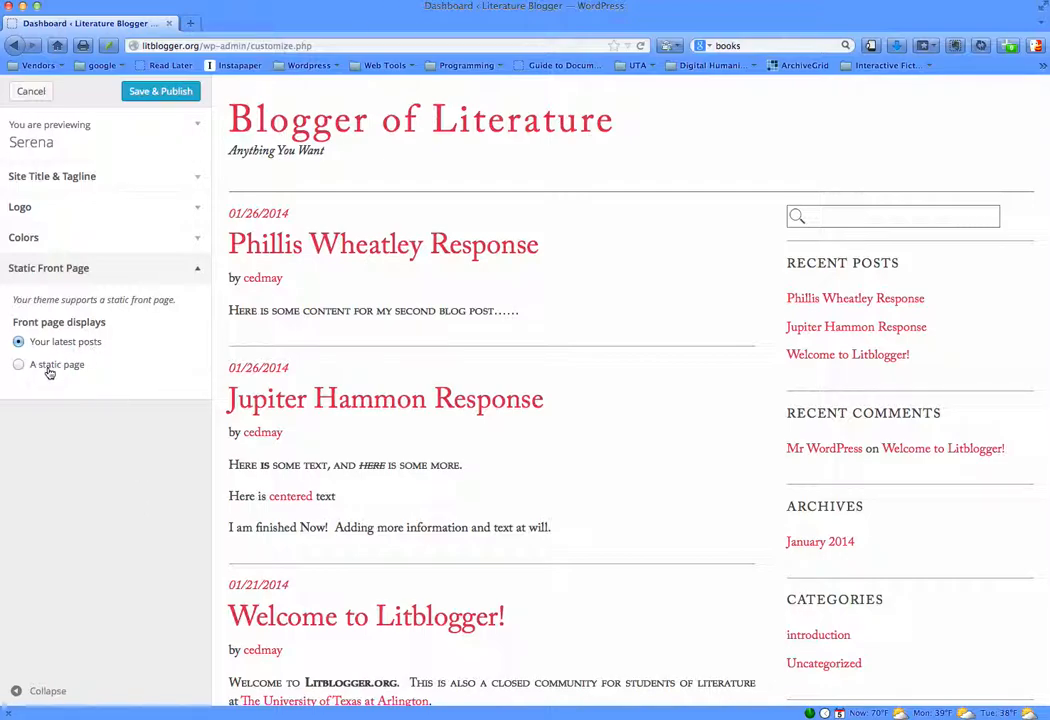
{"action": "left_click", "coordinate": [197, 270]}
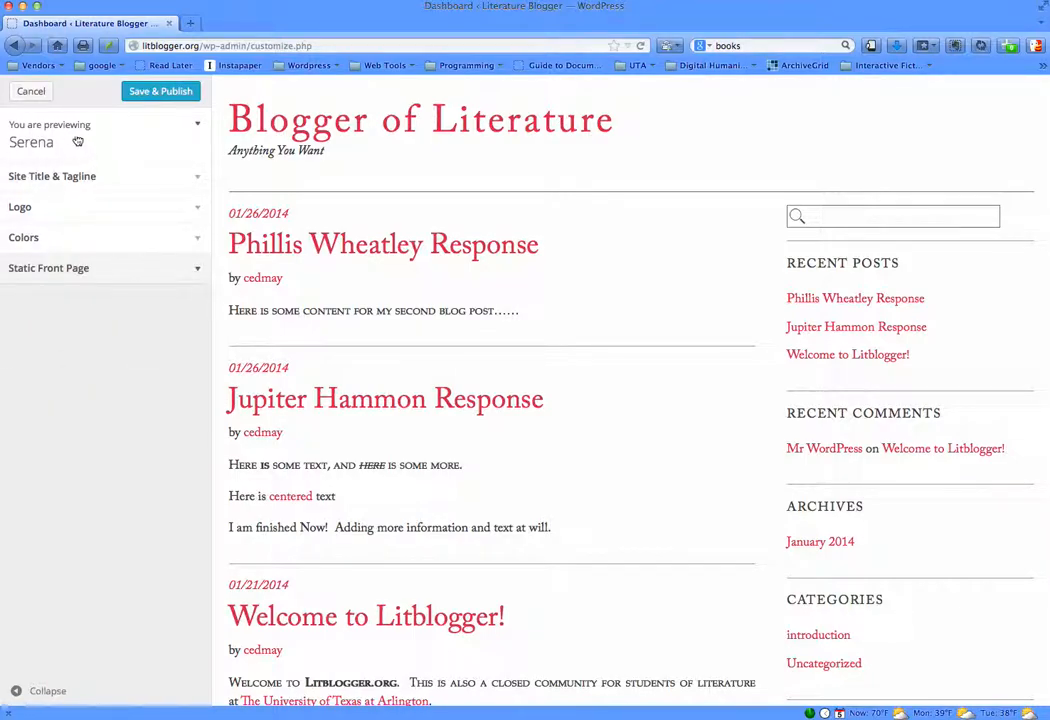
{"action": "left_click", "coordinate": [40, 95]}
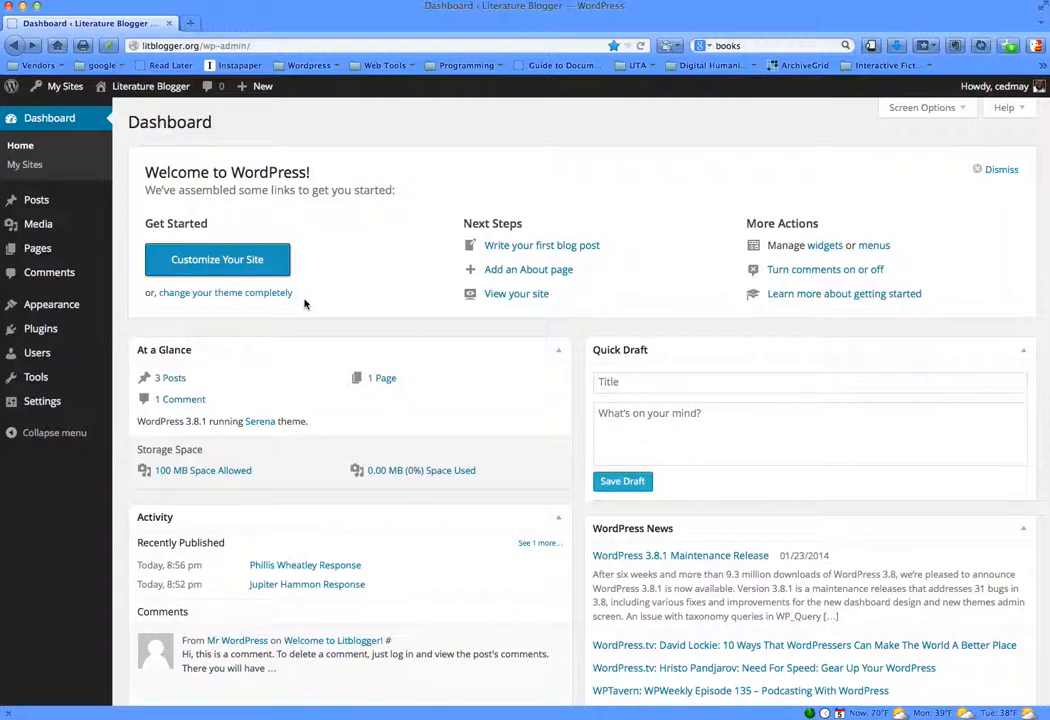
- Open the installed themes, preview the Boldly Go Green theme live, and cancel the preview without activating it
{"action": "left_click", "coordinate": [233, 294]}
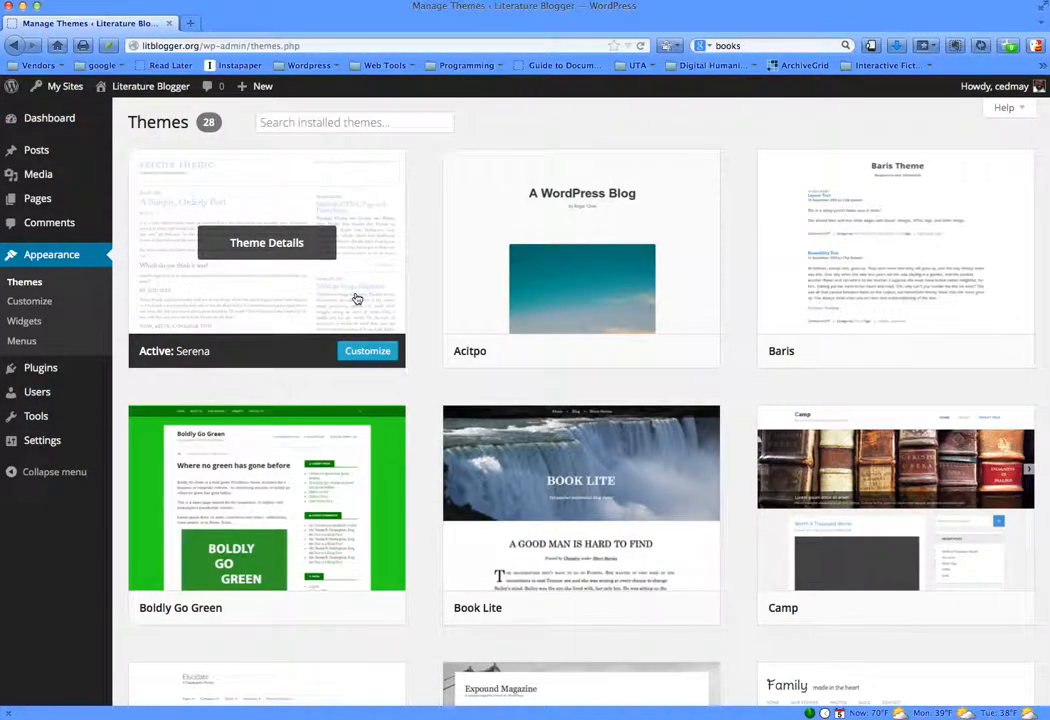
{"action": "scroll", "coordinate": [762, 330], "scroll_direction": "down", "scroll_amount": 5}
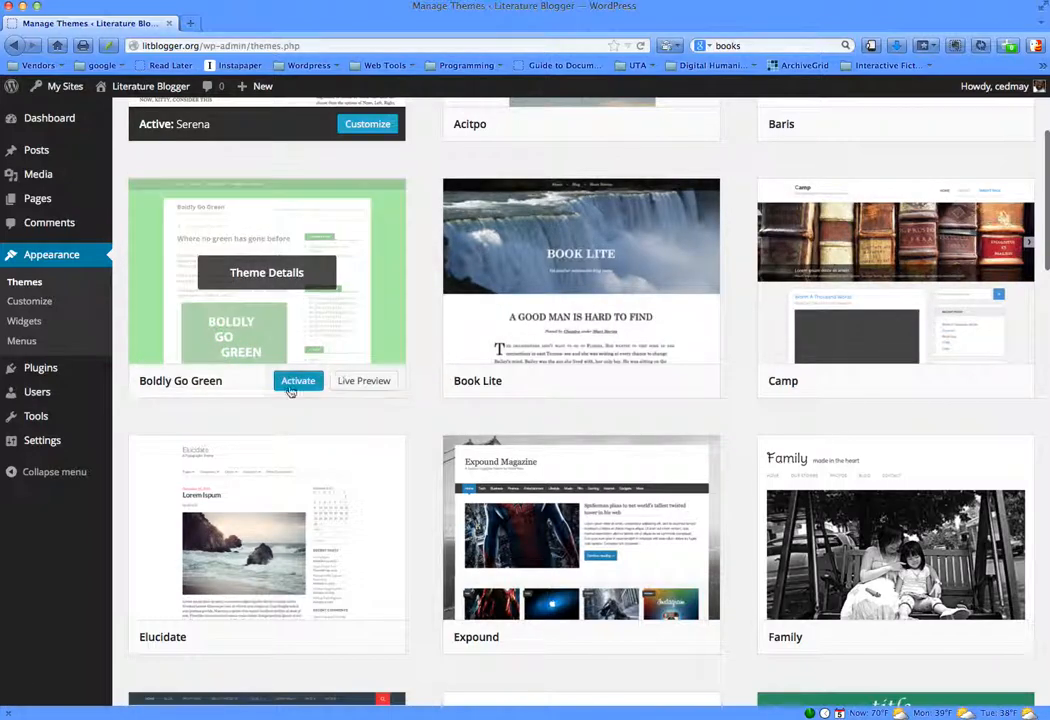
{"action": "left_click", "coordinate": [365, 382]}
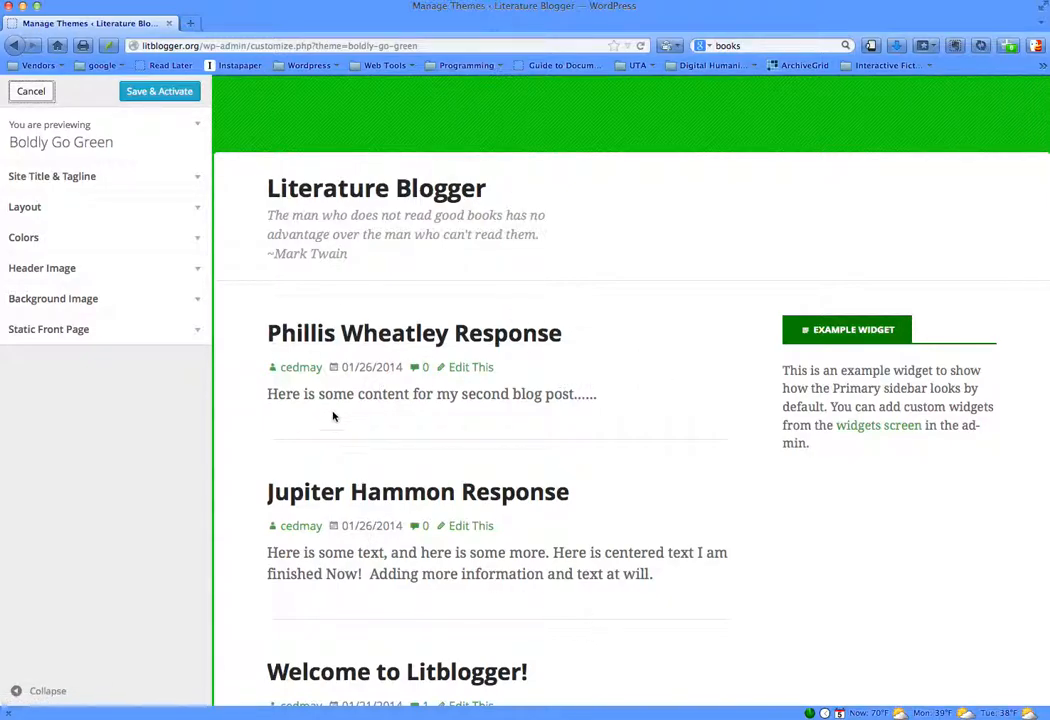
{"action": "left_click", "coordinate": [31, 92]}
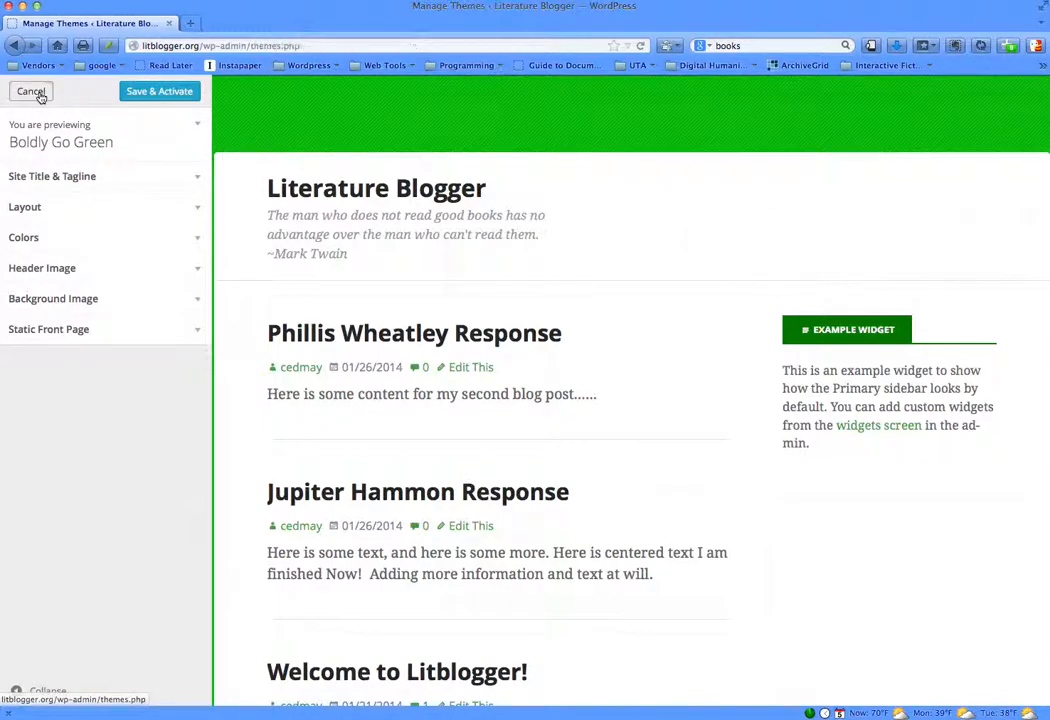
{"action": "mouse_move", "coordinate": [551, 331]}
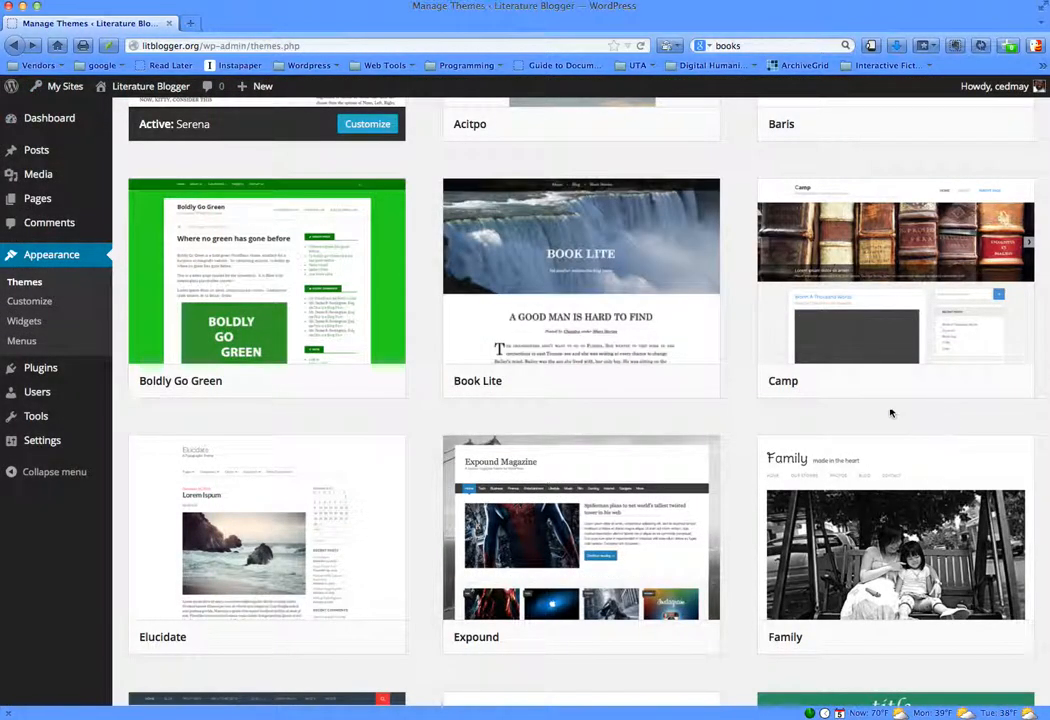
- Browse the installed themes and open a live preview of the Pixilate theme
{"action": "scroll", "coordinate": [740, 420], "scroll_direction": "up", "scroll_amount": 3}
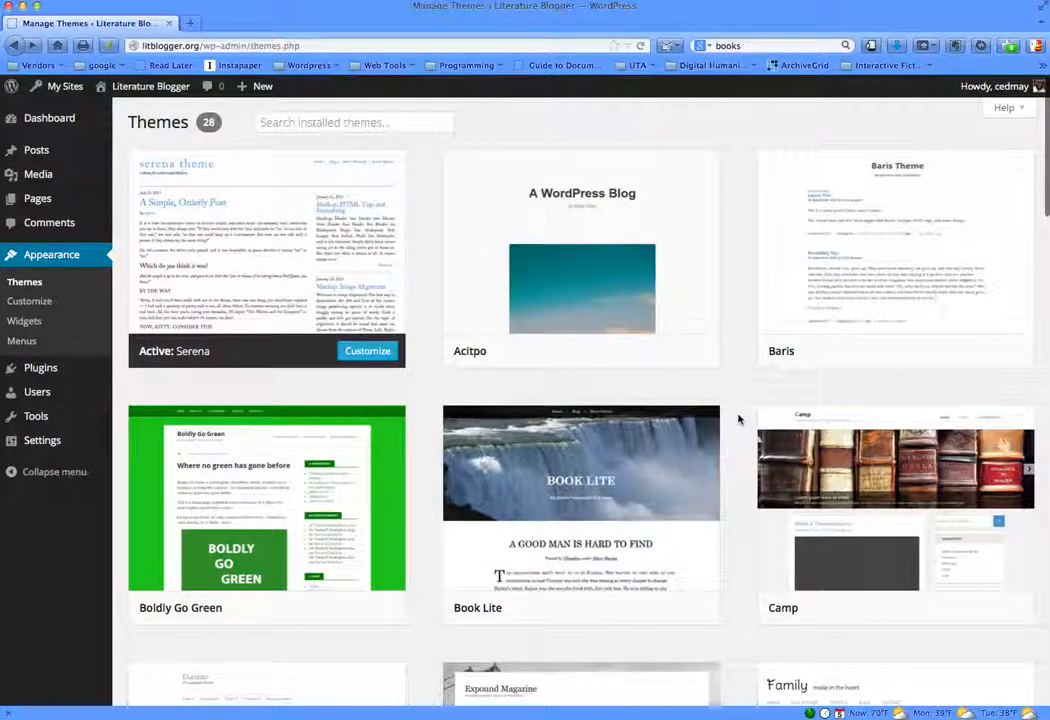
{"action": "scroll", "coordinate": [740, 420], "scroll_direction": "down", "scroll_amount": 6}
{"action": "scroll", "coordinate": [738, 420], "scroll_direction": "down", "scroll_amount": 4}
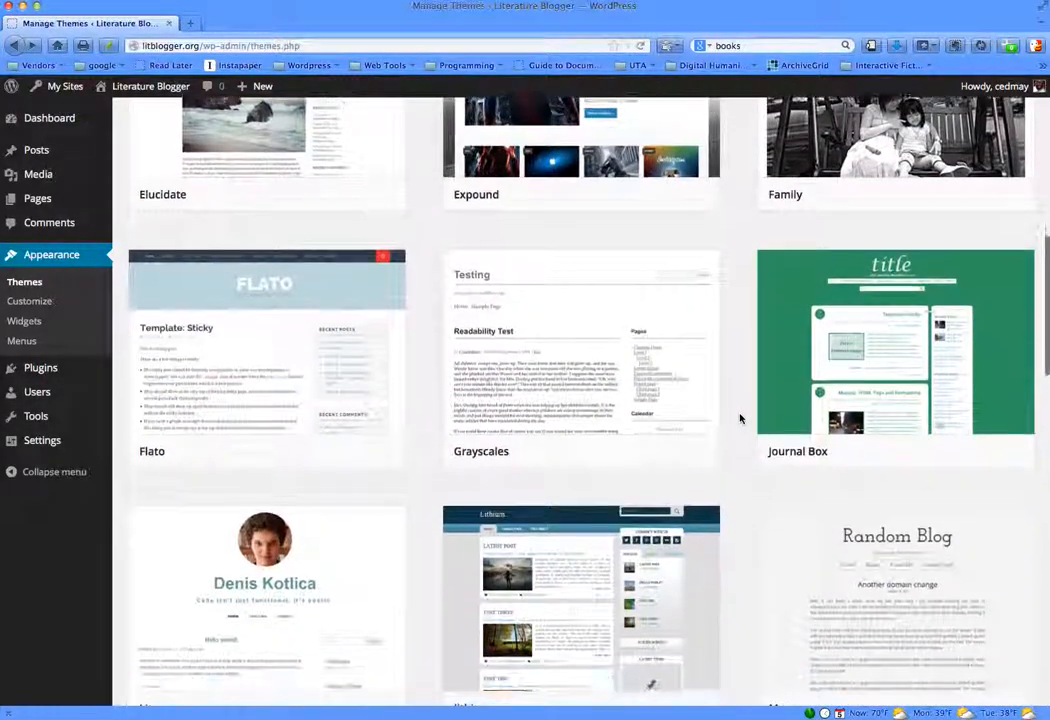
{"action": "scroll", "coordinate": [740, 418], "scroll_direction": "down", "scroll_amount": 4}
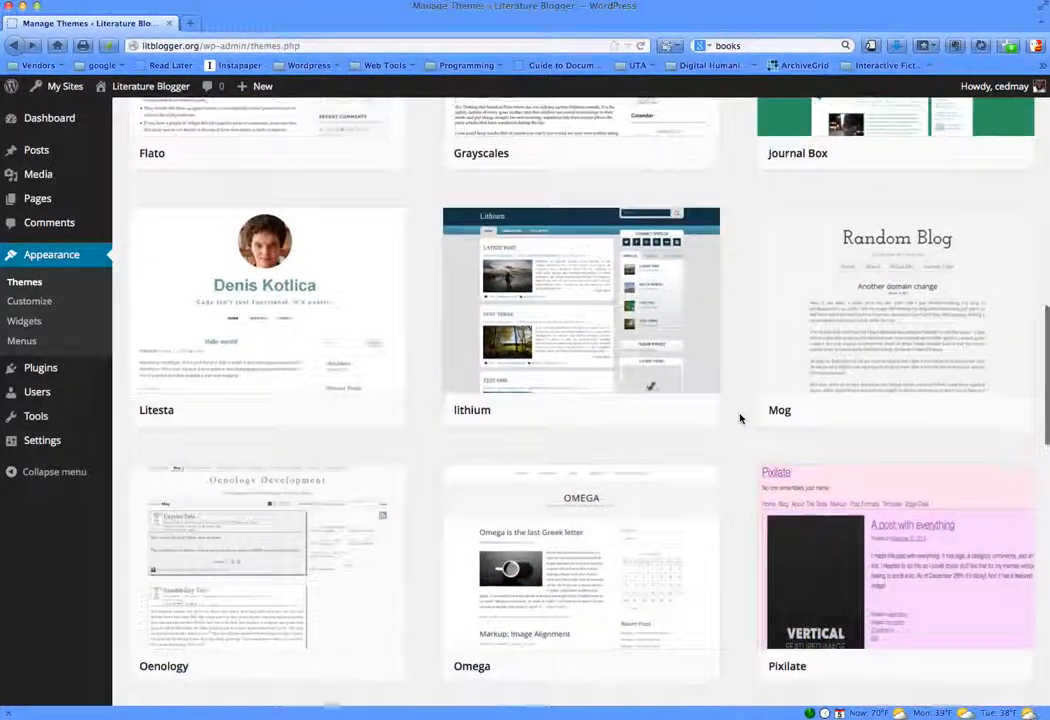
{"action": "scroll", "coordinate": [740, 418], "scroll_direction": "down", "scroll_amount": 2}
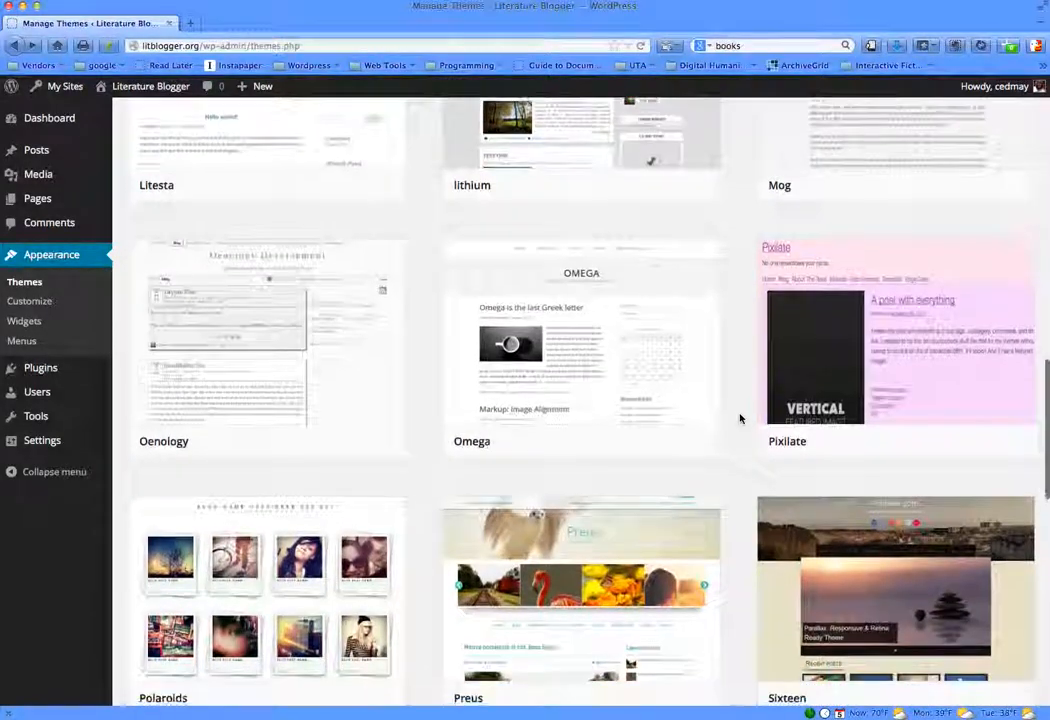
{"action": "mouse_move", "coordinate": [832, 375]}
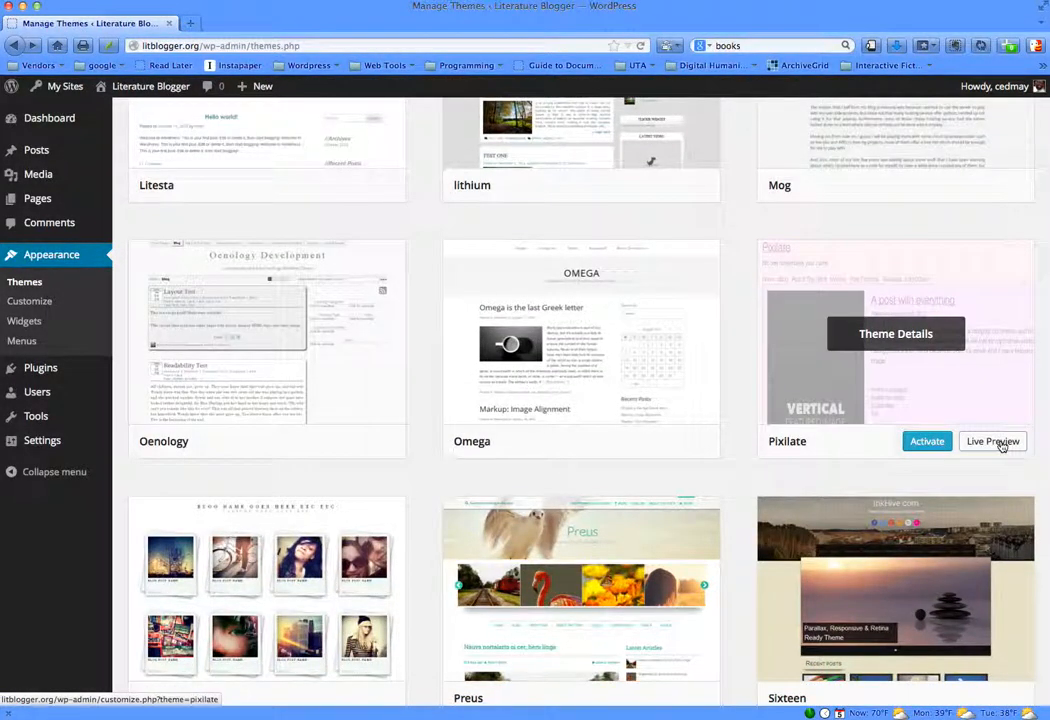
{"action": "left_click", "coordinate": [993, 441]}
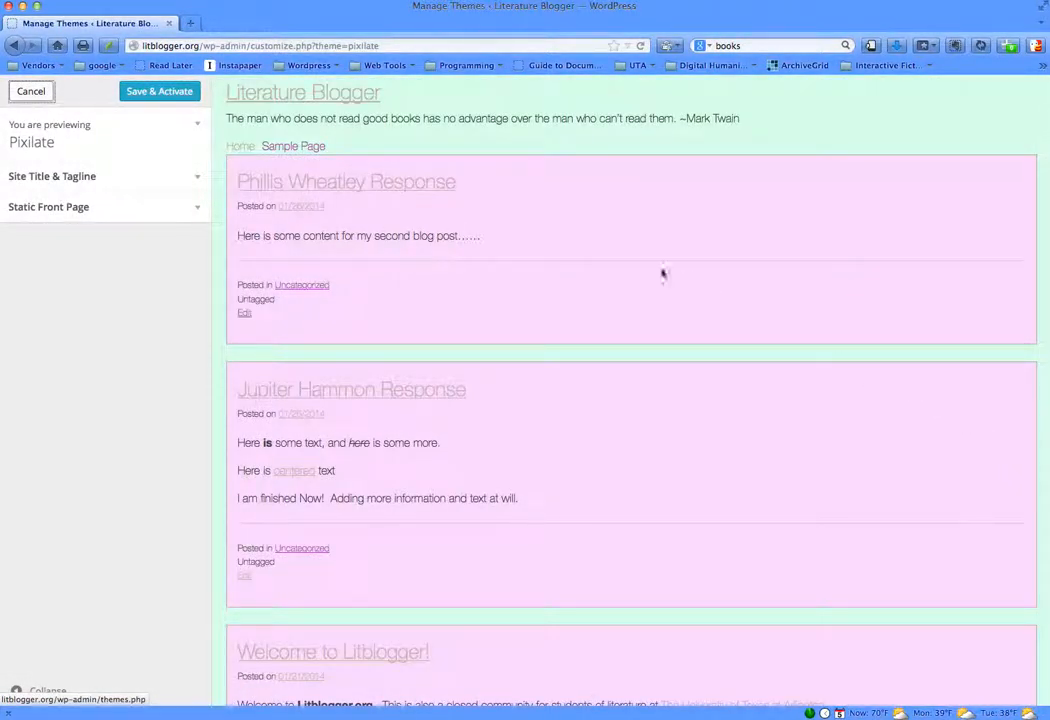
- Check Pixilate's title and tagline settings, static front page options and theme description, and cancel the preview without activating it
{"action": "left_click", "coordinate": [183, 121]}
{"action": "left_click", "coordinate": [183, 127]}
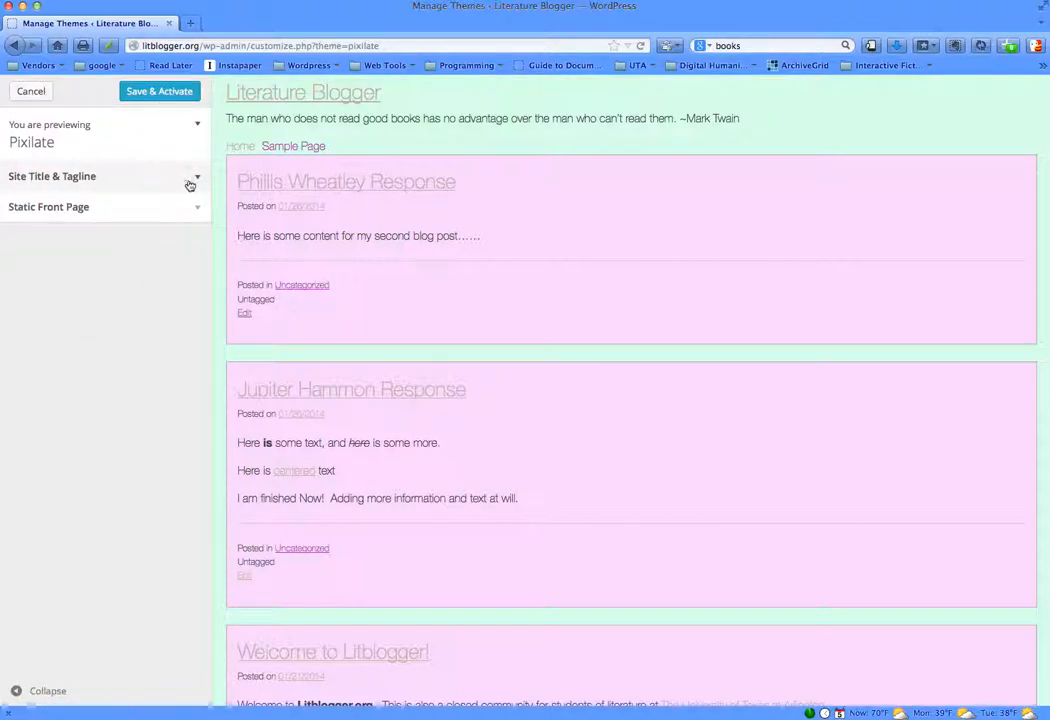
{"action": "left_click", "coordinate": [187, 184]}
{"action": "left_click", "coordinate": [199, 317]}
{"action": "left_click", "coordinate": [189, 174]}
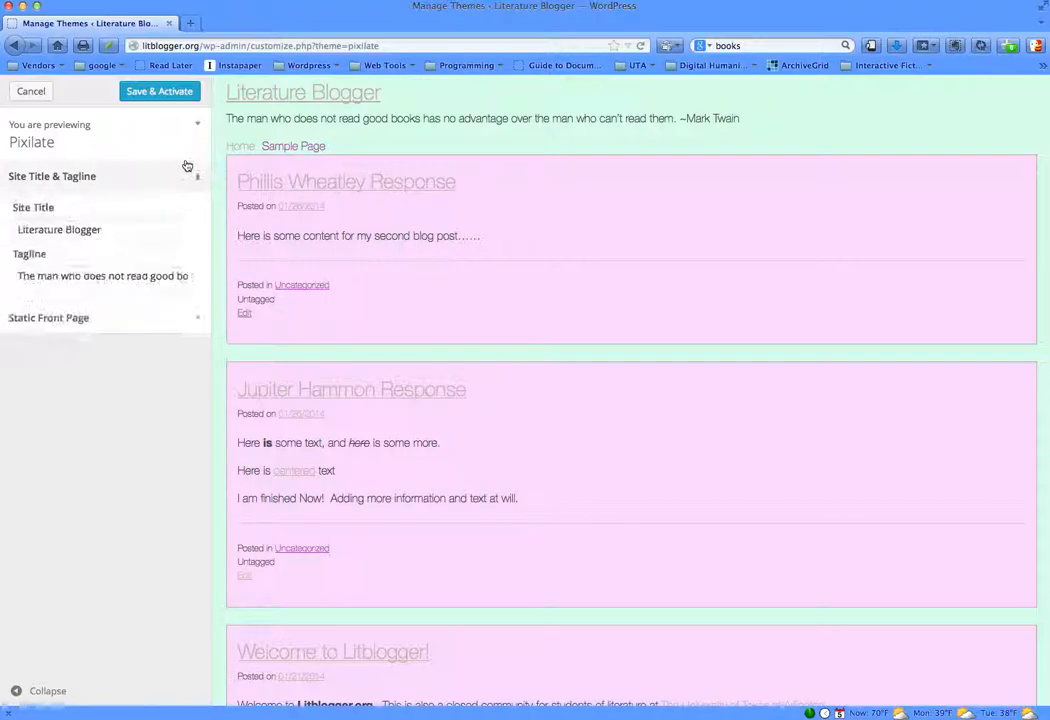
{"action": "left_click", "coordinate": [190, 132]}
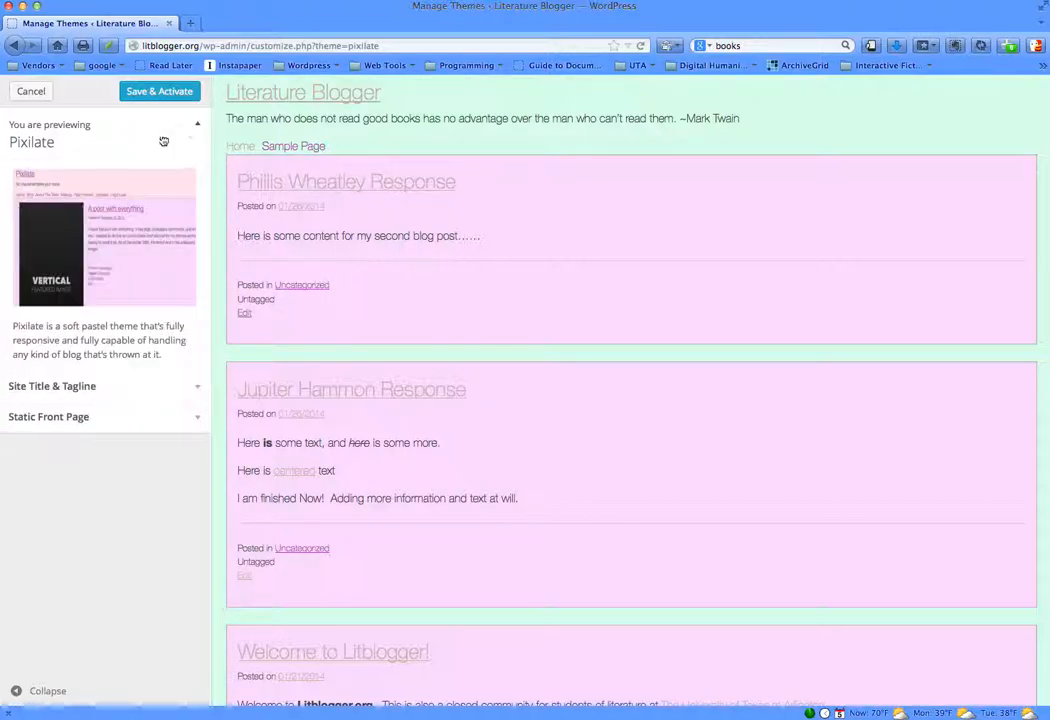
{"action": "left_click", "coordinate": [38, 95]}
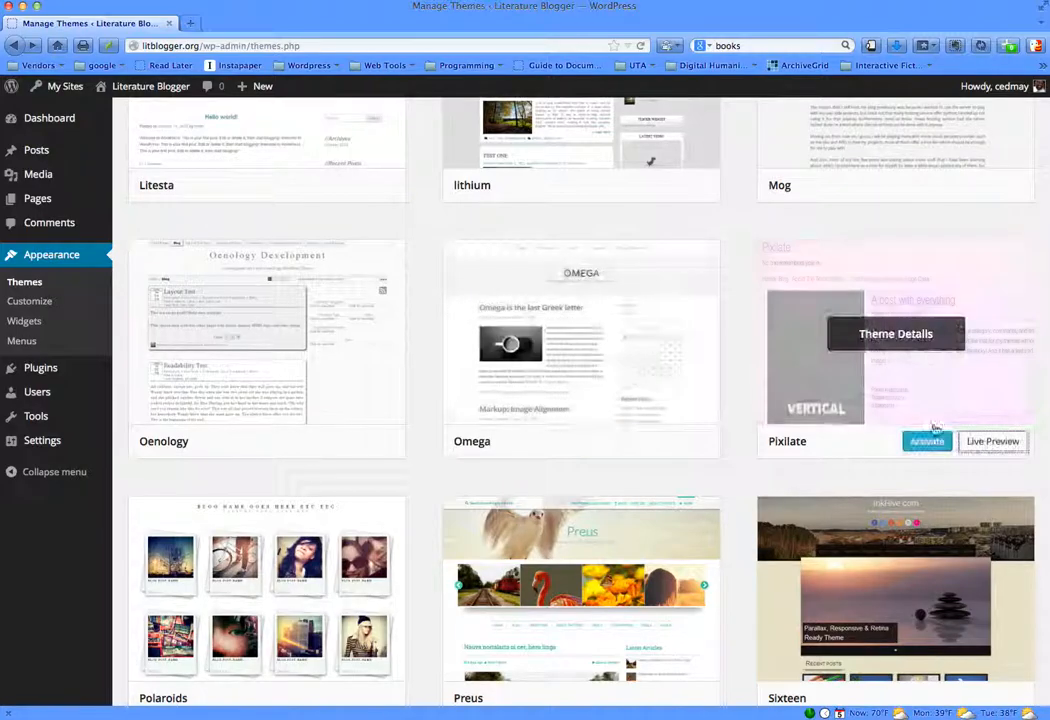
- Preview the Polaroids theme live, view the Phillis Wheatley Response post in it, and go back to the installed themes
{"action": "scroll", "coordinate": [770, 518], "scroll_direction": "down", "scroll_amount": 3}
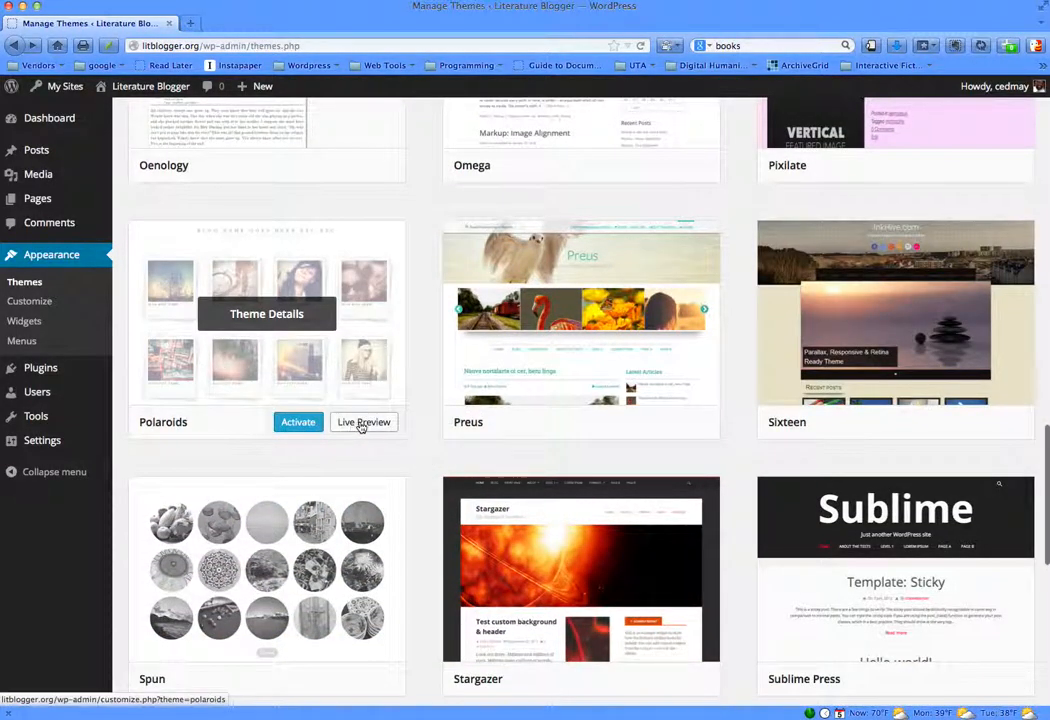
{"action": "left_click", "coordinate": [363, 424]}
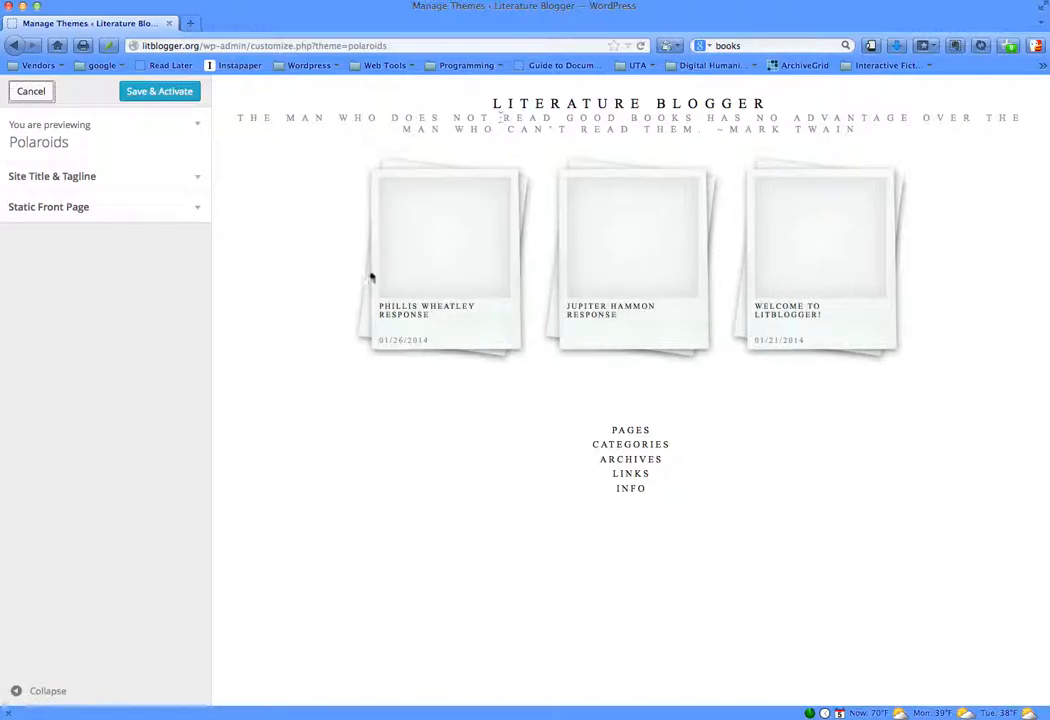
{"action": "left_click", "coordinate": [420, 319]}
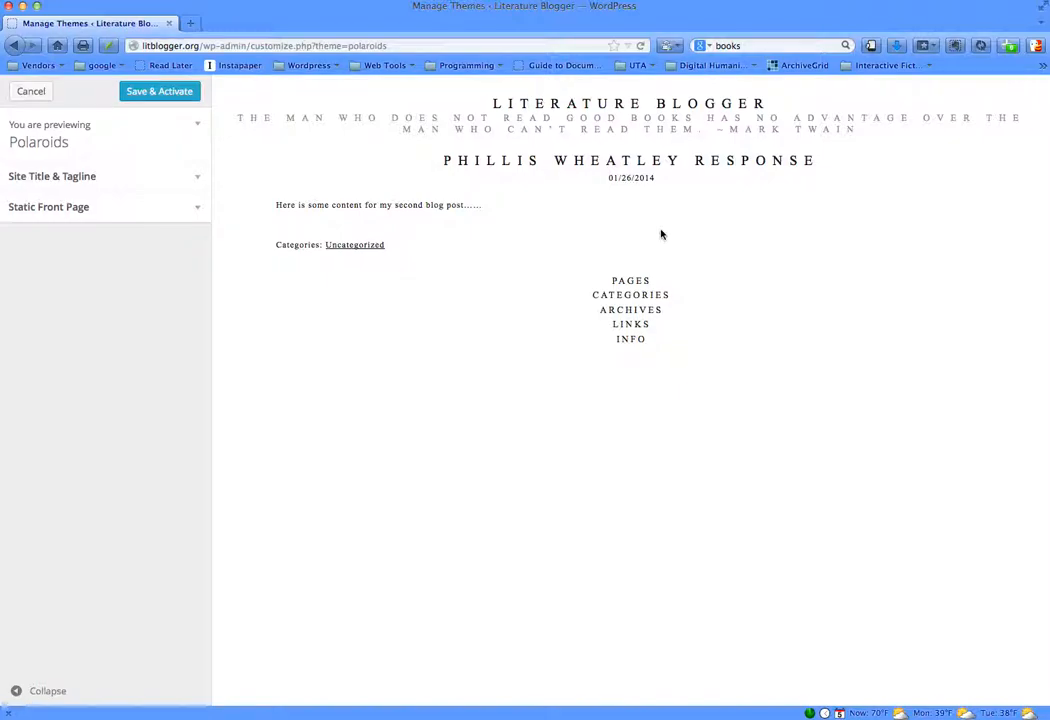
{"action": "left_click", "coordinate": [16, 47]}
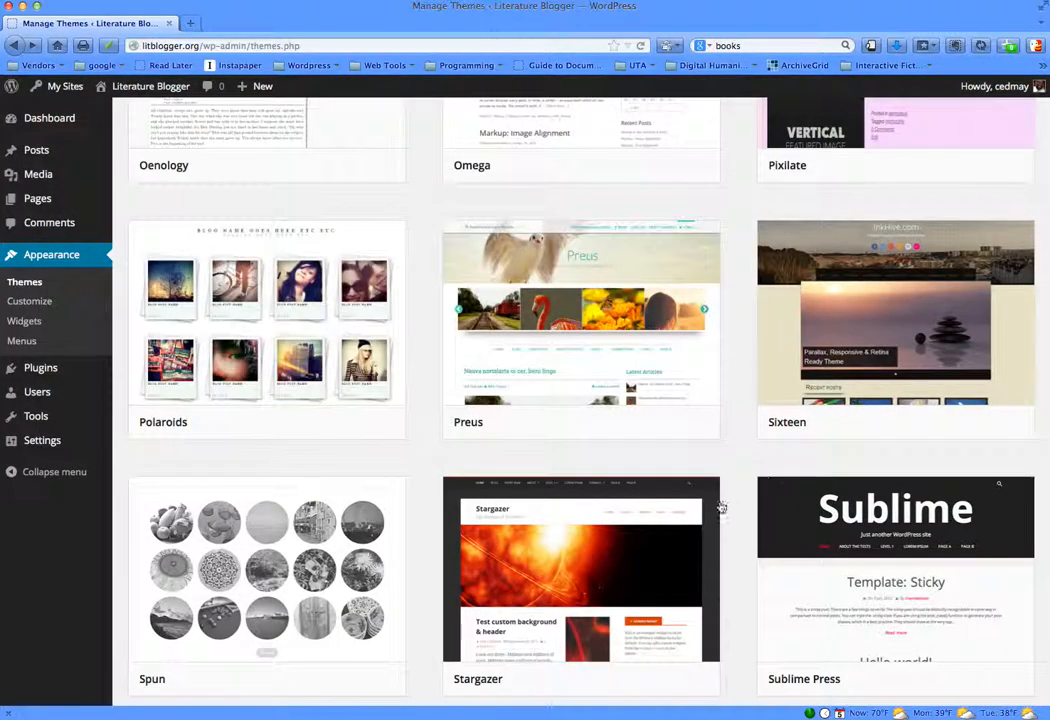
- Reopen the Polaroids live preview, check its title, front page and description sections, and cancel without activating it
{"action": "left_click", "coordinate": [366, 423]}
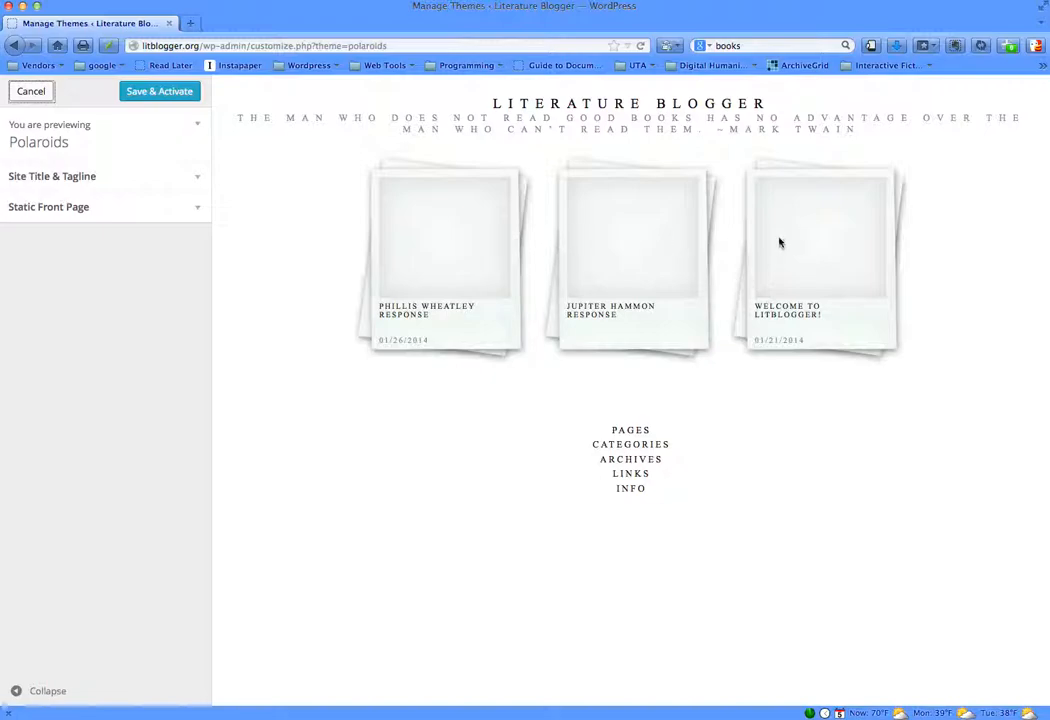
{"action": "left_click", "coordinate": [164, 175]}
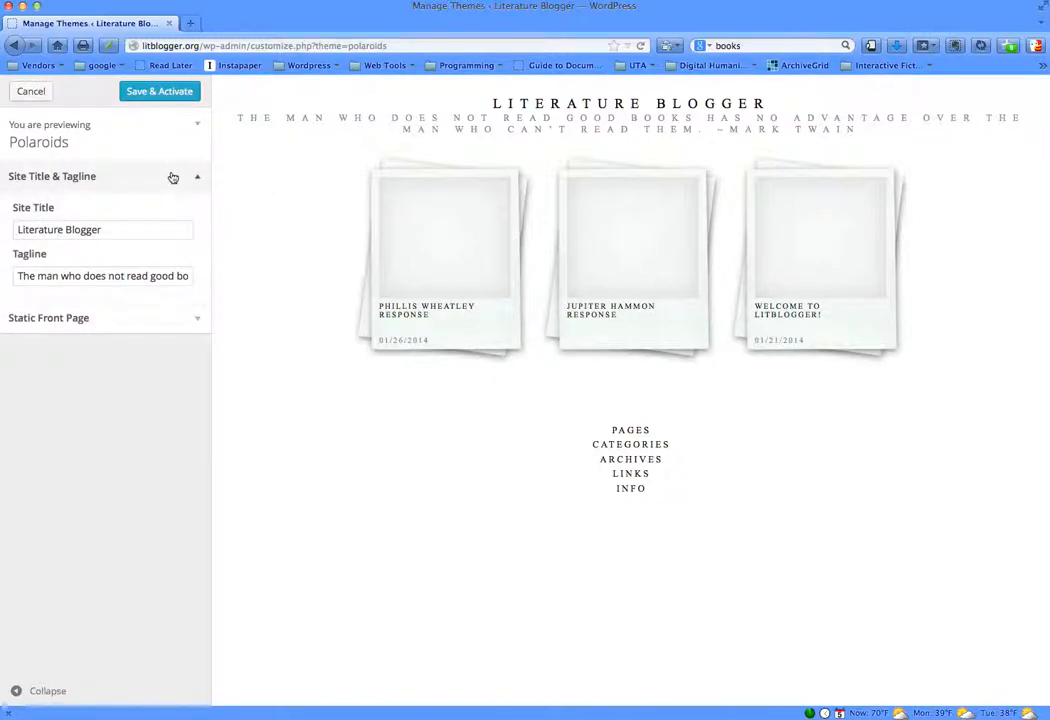
{"action": "left_click", "coordinate": [162, 316]}
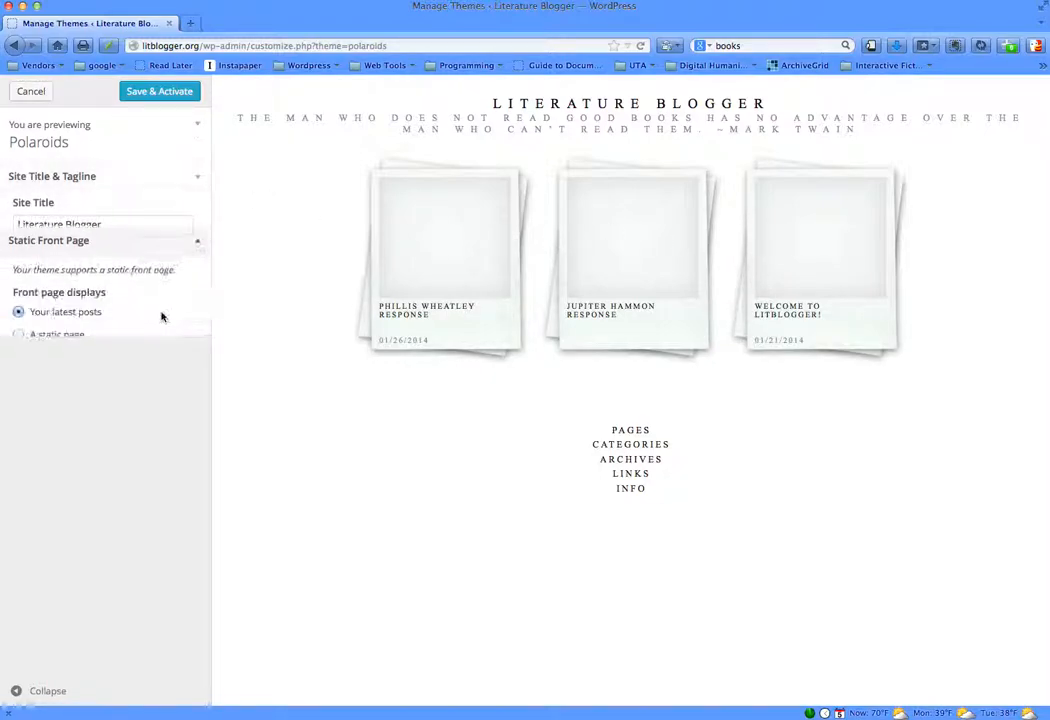
{"action": "left_click", "coordinate": [153, 134]}
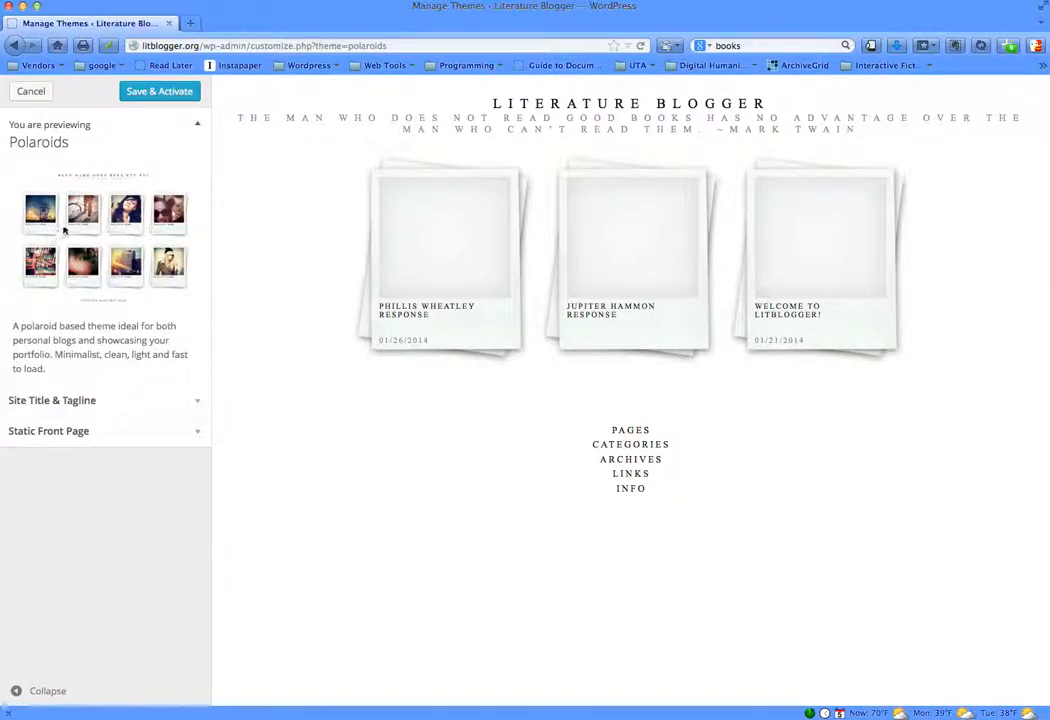
{"action": "left_click", "coordinate": [42, 98]}
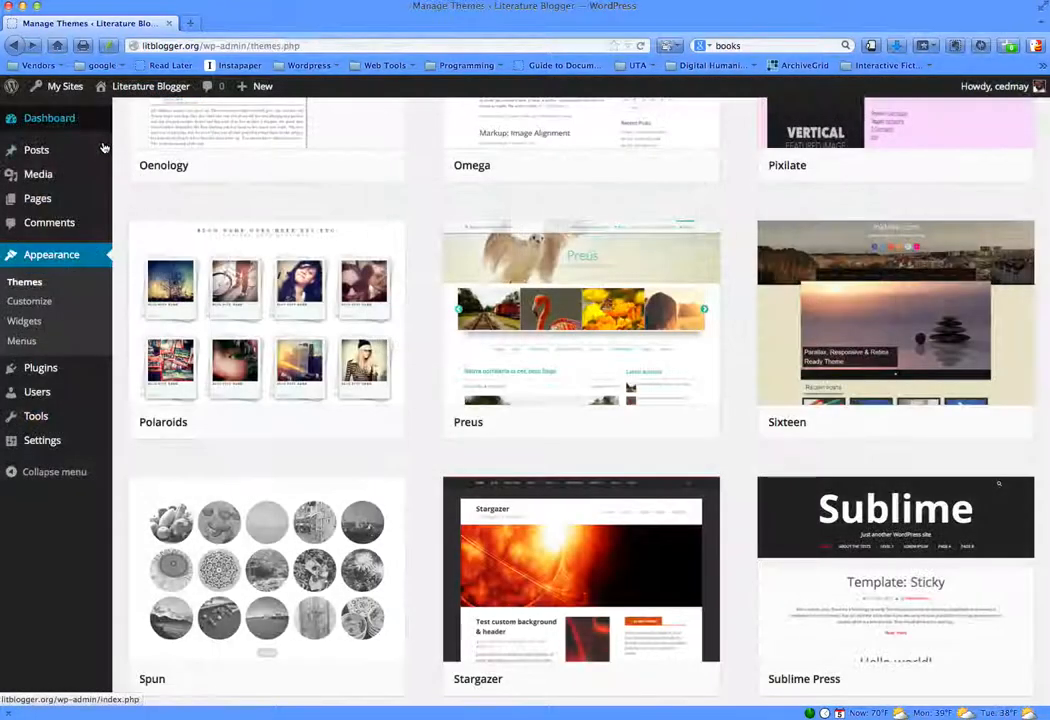
- Preview the Spun theme live, look through its theme options, title, colors and background image sections, and cancel without activating it
{"action": "scroll", "coordinate": [440, 400], "scroll_direction": "down", "scroll_amount": 3}
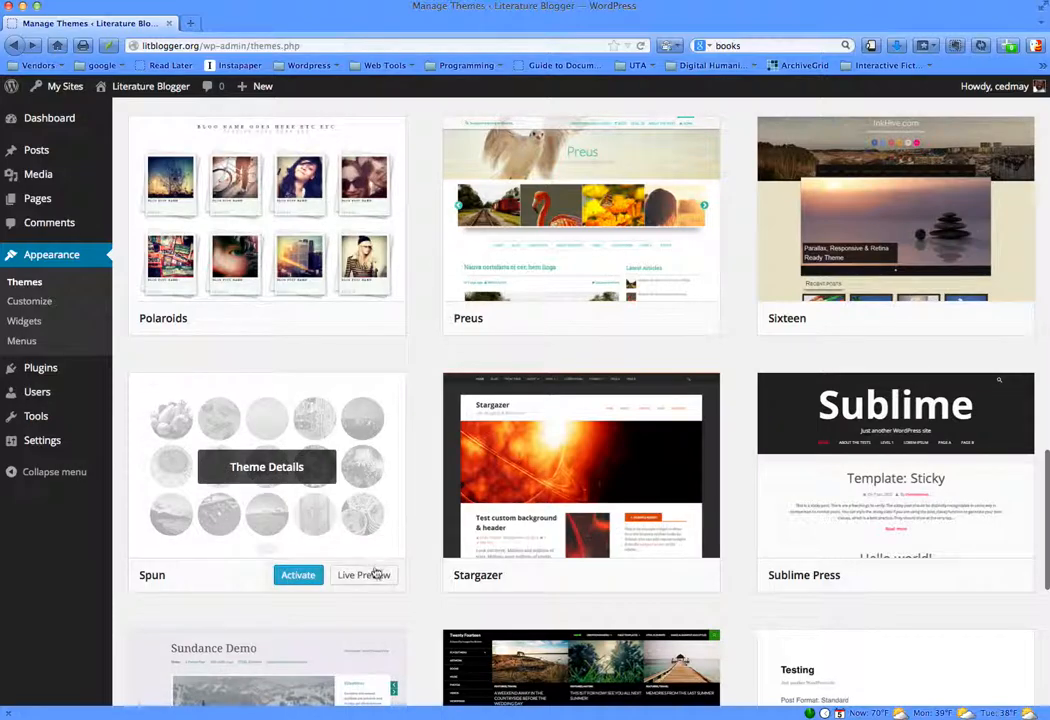
{"action": "left_click", "coordinate": [373, 576]}
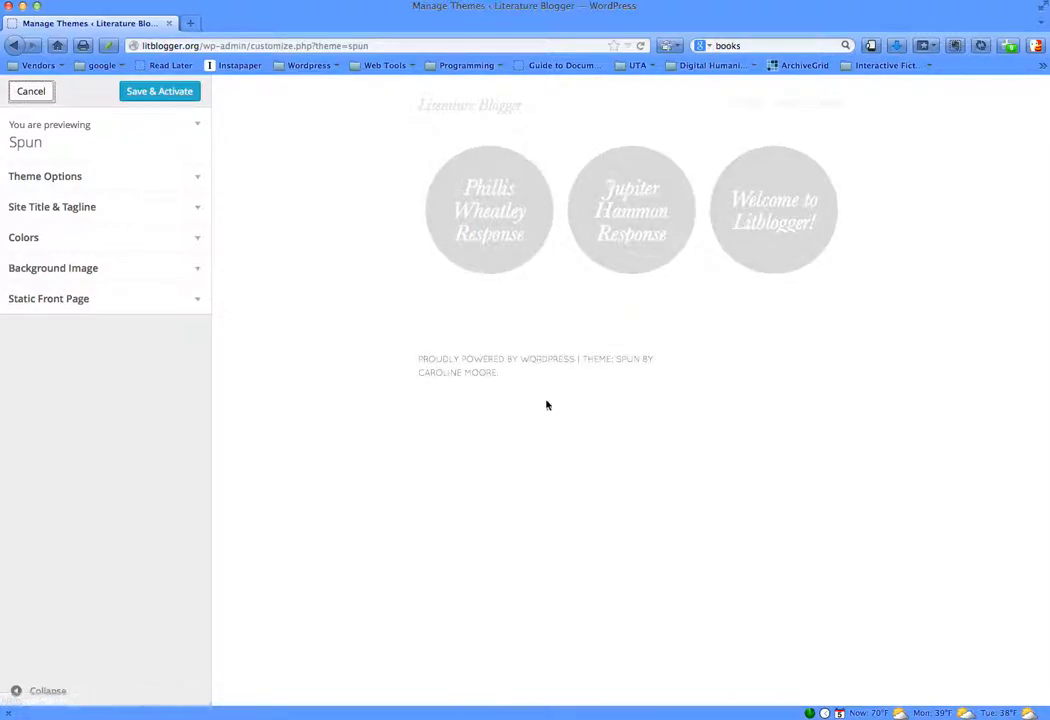
{"action": "left_click", "coordinate": [48, 181]}
{"action": "left_click", "coordinate": [121, 302]}
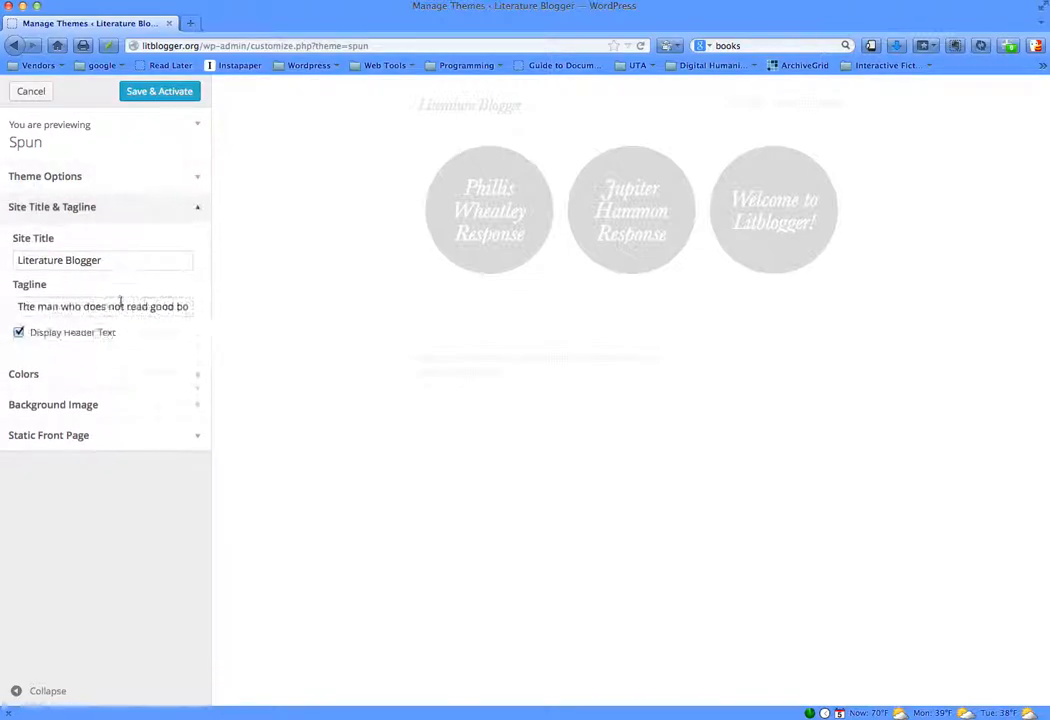
{"action": "left_click", "coordinate": [117, 377]}
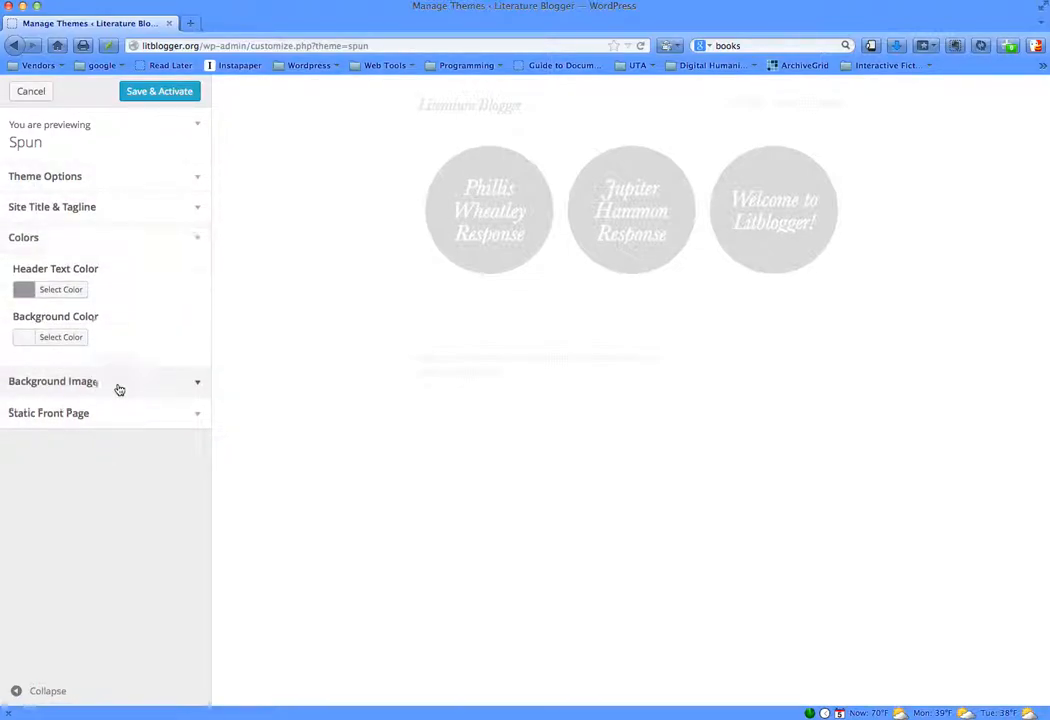
{"action": "left_click", "coordinate": [119, 385]}
{"action": "left_click", "coordinate": [38, 97]}
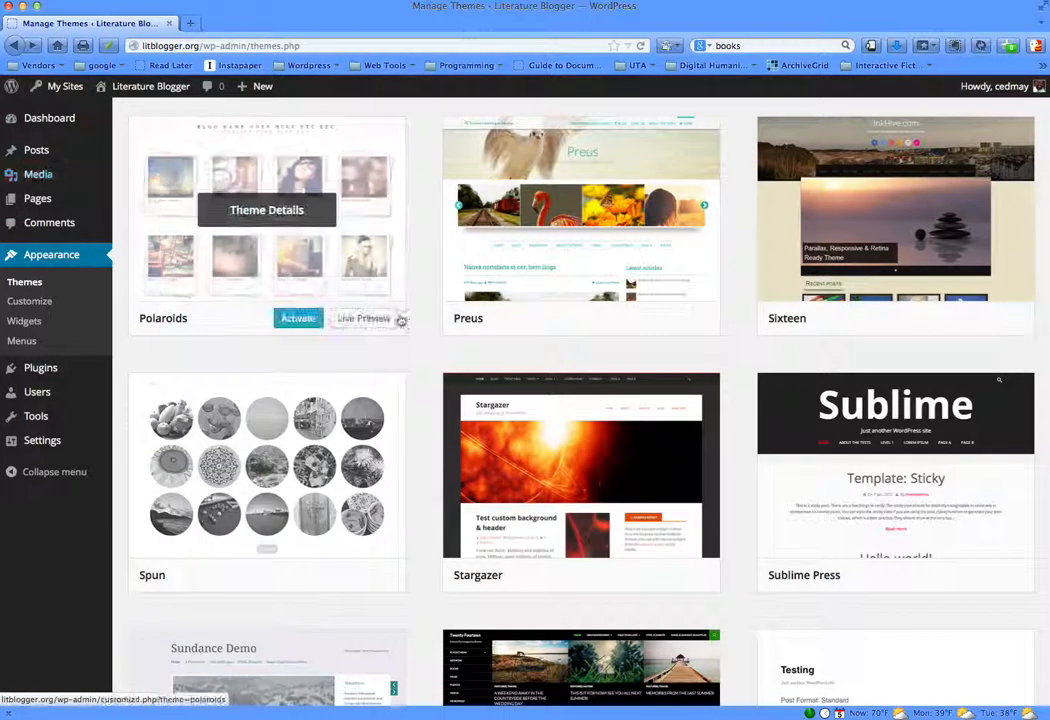
- Return to the site's Dashboard with its links for customizing the site and changing the theme
{"action": "left_click", "coordinate": [62, 121]}
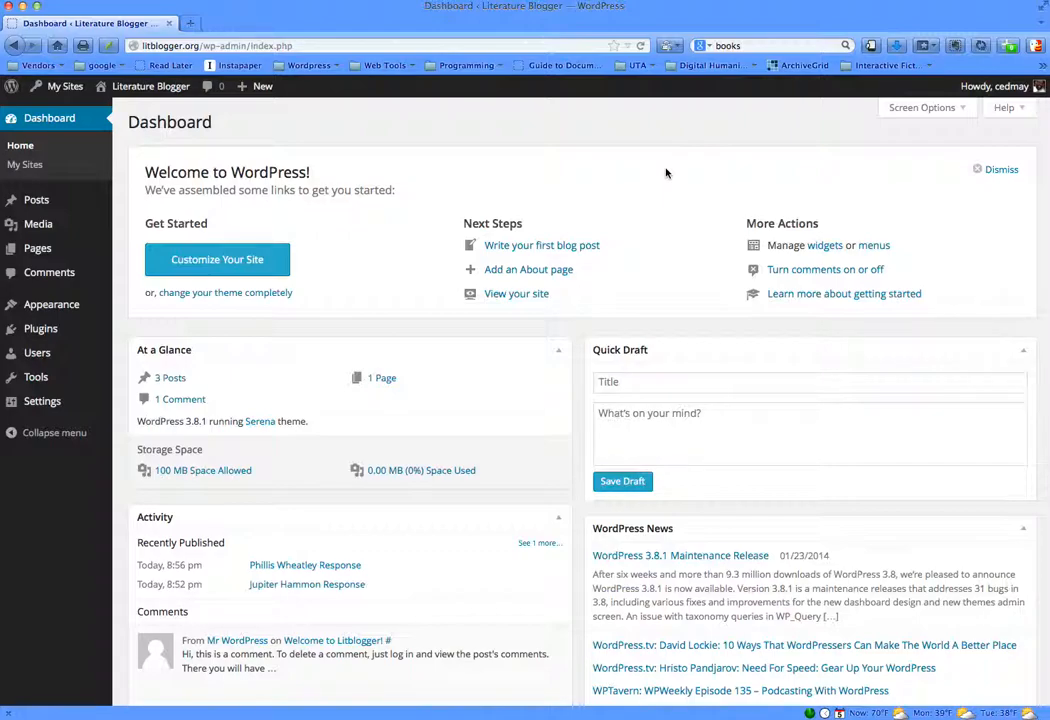
{"action": "left_click", "coordinate": [232, 257]}
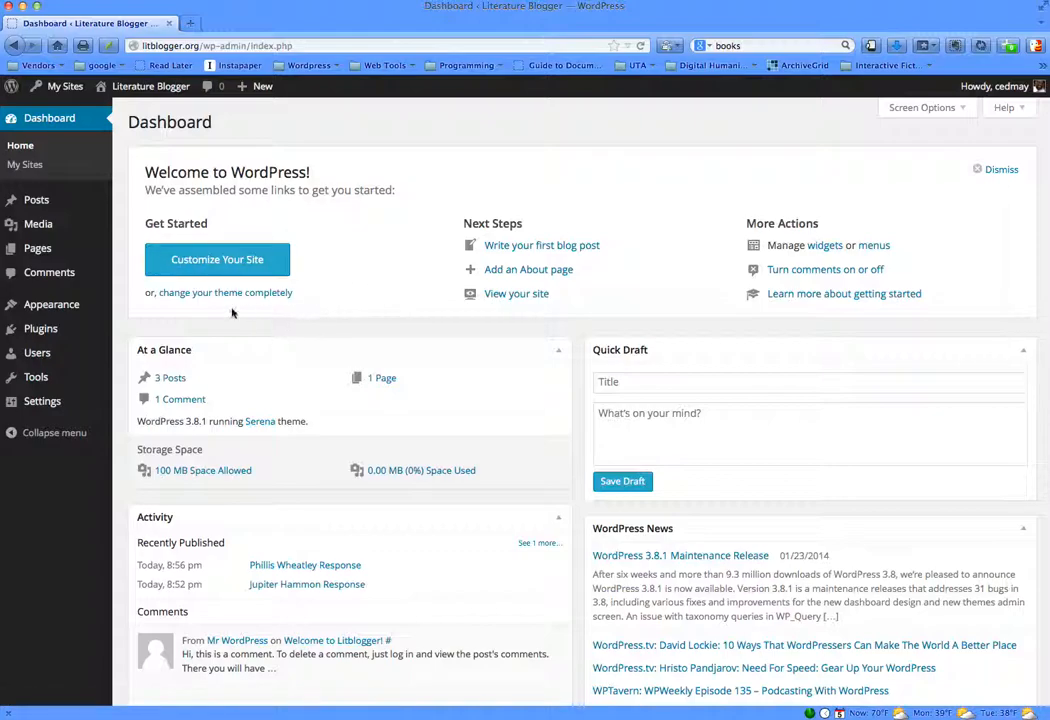